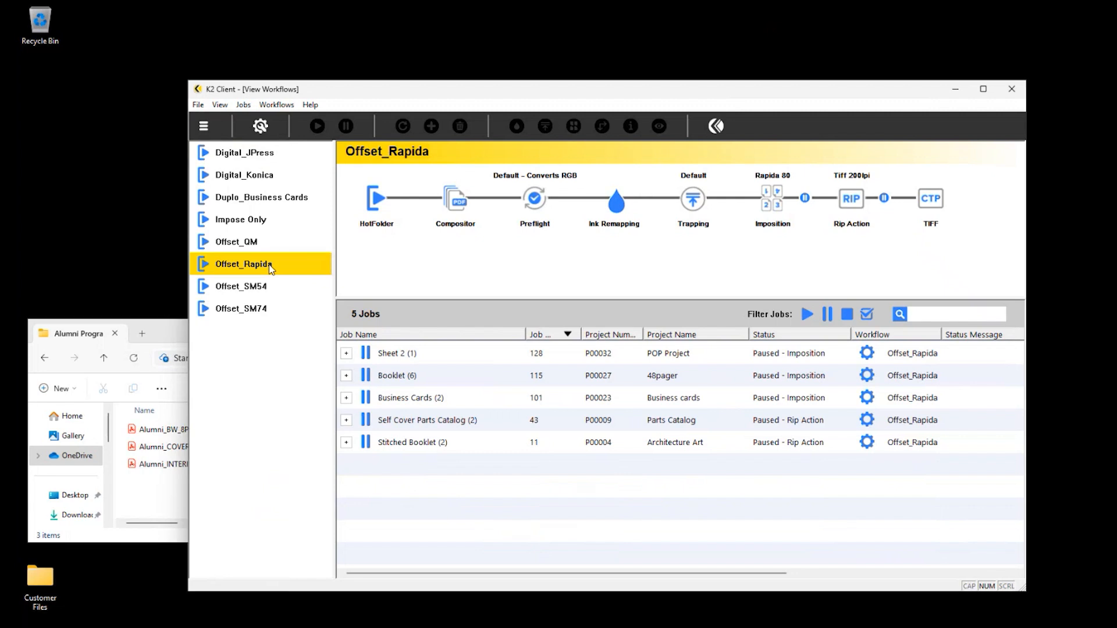
# Switch to JobSubmission and create the project 12322-Alumni Program for customer UM with due date 3/27/2025
pyautogui.click(716, 126)
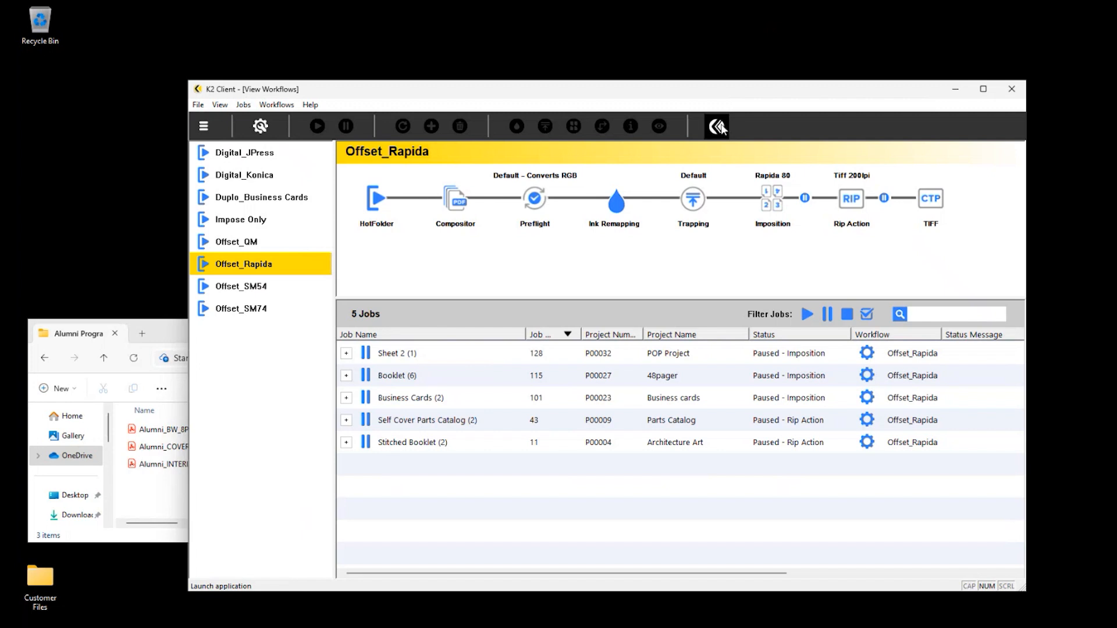
pyautogui.click(155, 151)
pyautogui.write('12322-Alumni Program')
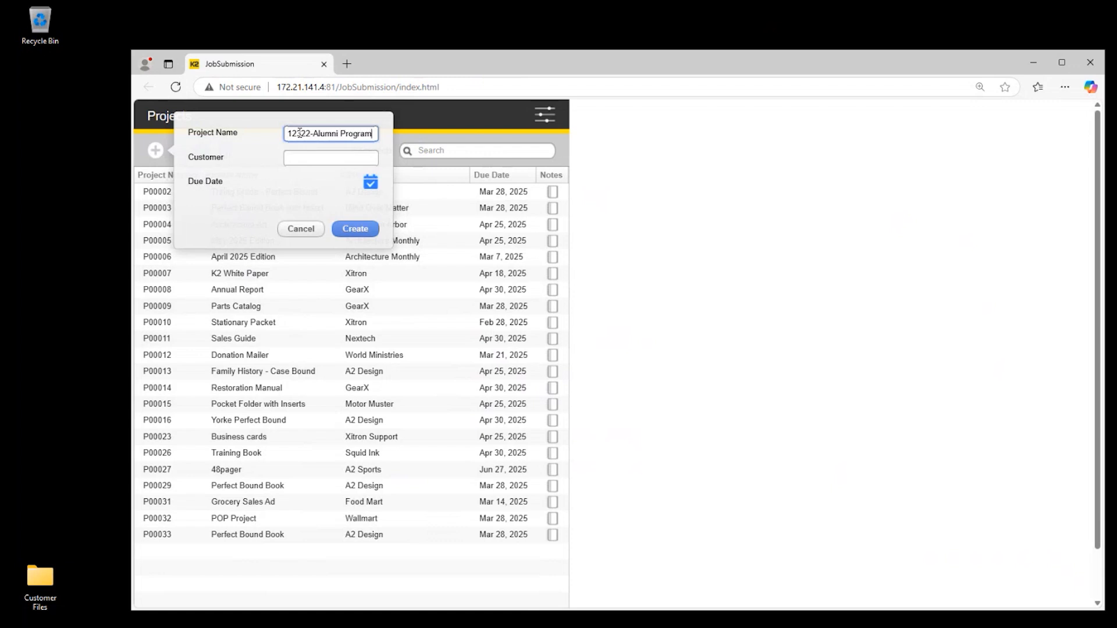
pyautogui.press('Tab')
pyautogui.write('UM')
pyautogui.click(370, 182)
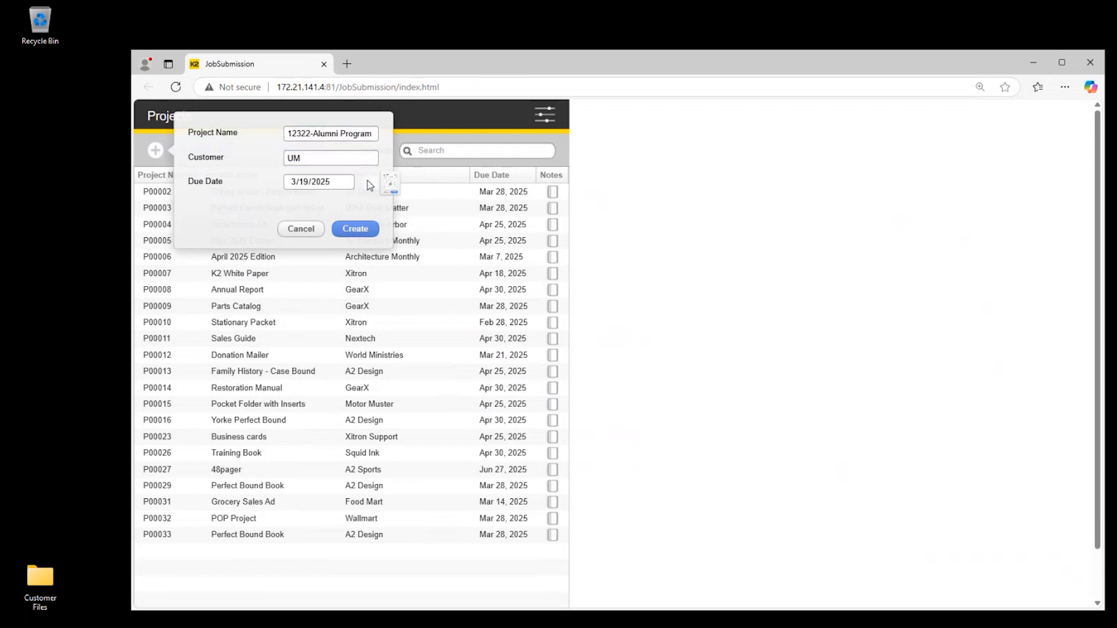
pyautogui.click(469, 211)
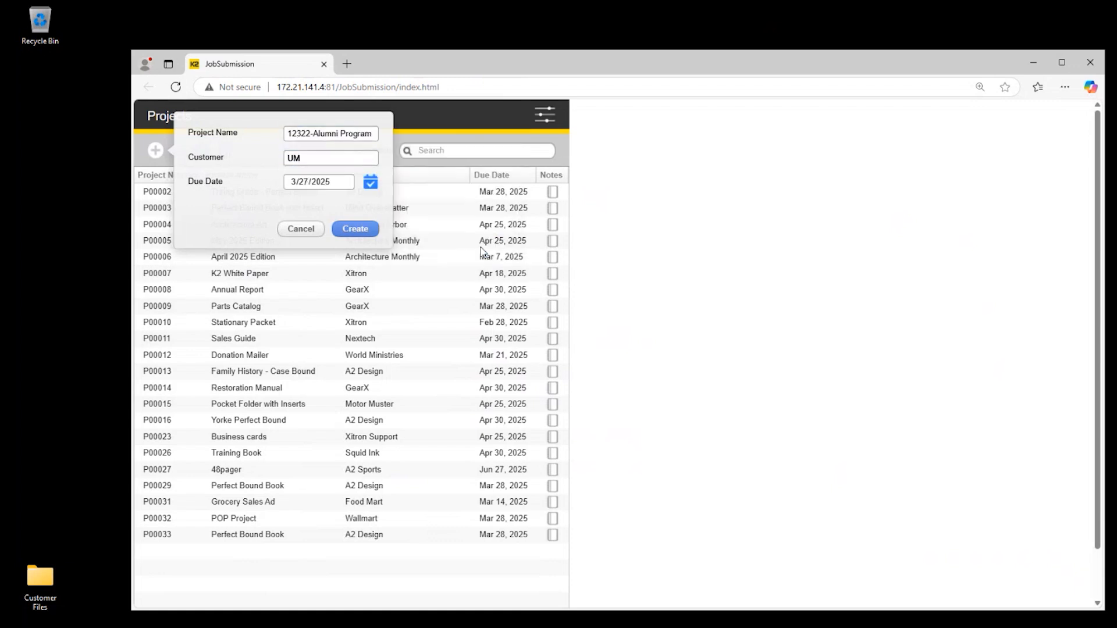
pyautogui.click(362, 230)
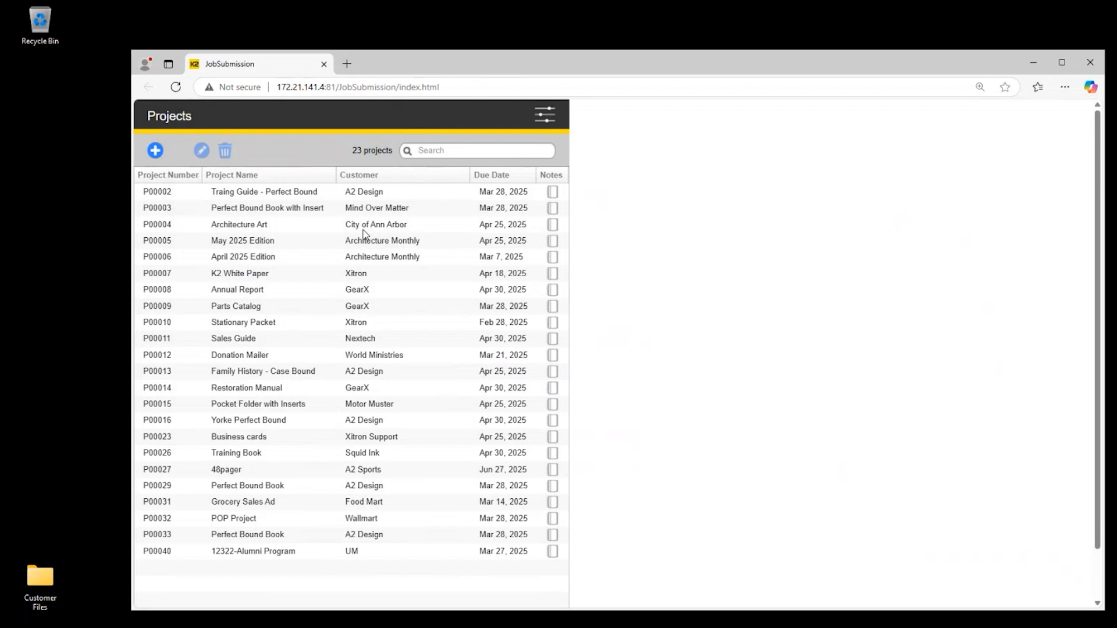
# Open the 12322-Alumni Program project and add all three PDFs from the Alumni Program folder in Customer Files
pyautogui.click(318, 552)
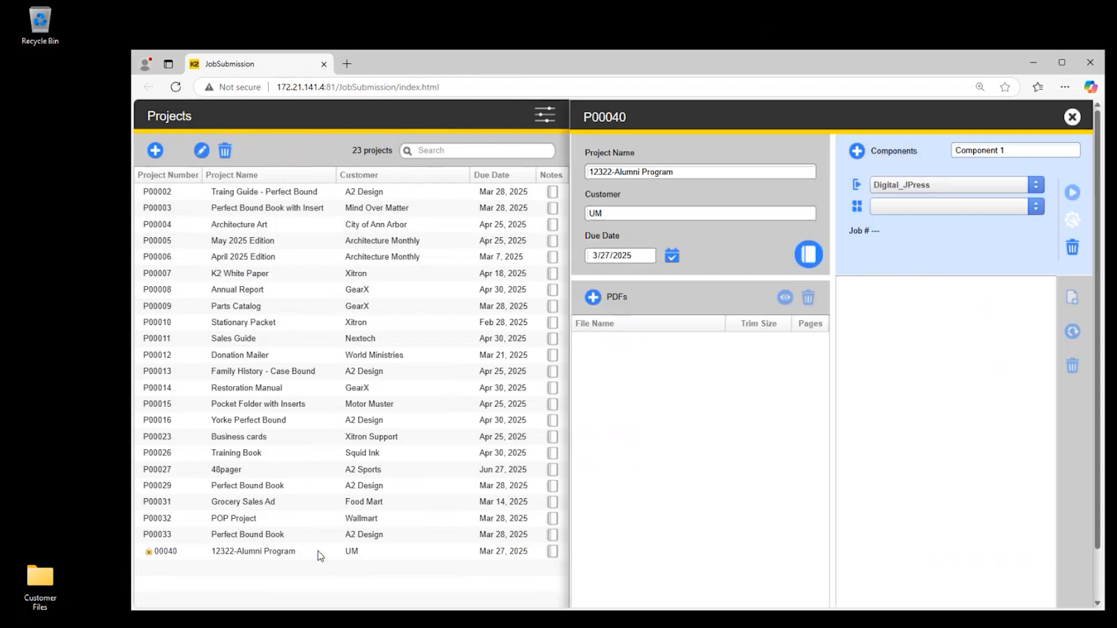
pyautogui.doubleClick(42, 582)
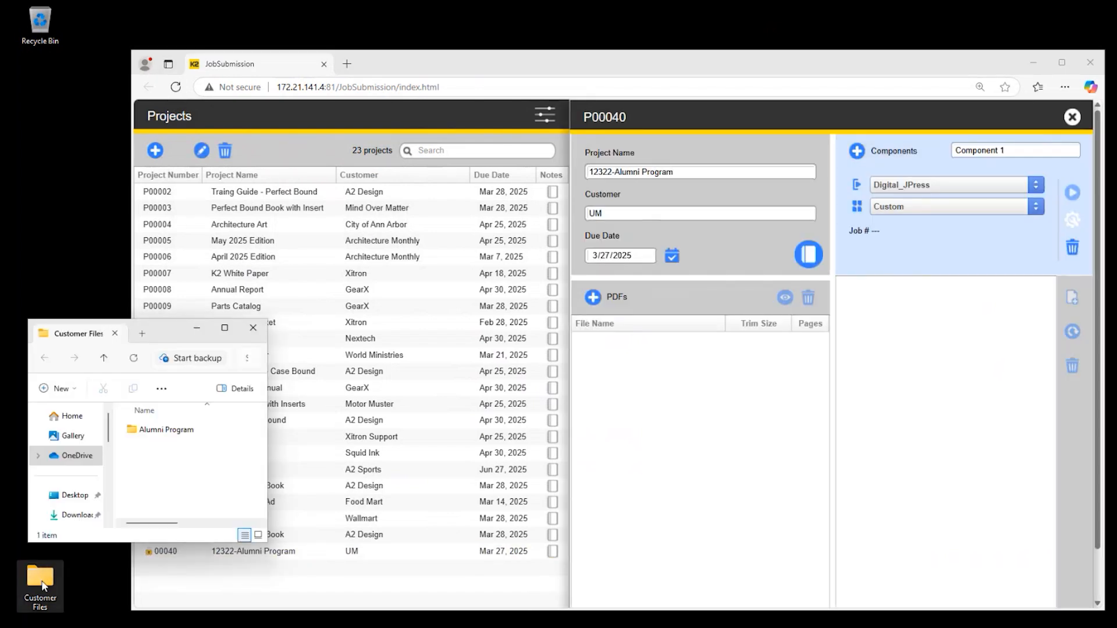
pyautogui.doubleClick(166, 430)
pyautogui.click(169, 429)
pyautogui.keyDown('shift'); pyautogui.click(146, 464); pyautogui.keyUp('shift')
pyautogui.moveTo(145, 464); pyautogui.dragTo(617, 297)
pyautogui.click(114, 334)
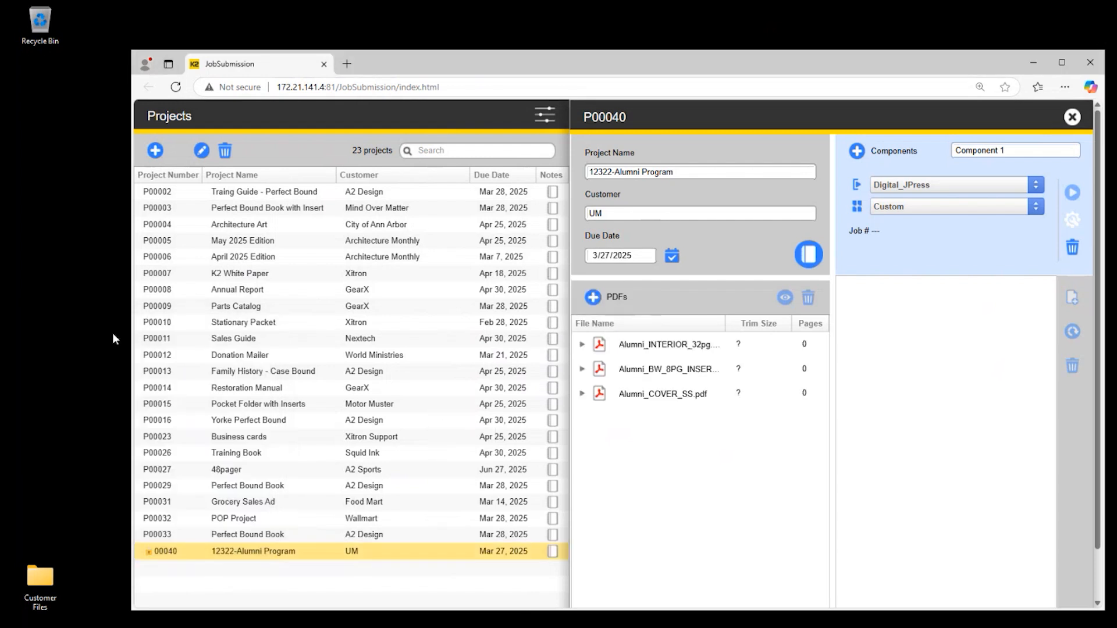
# Rename the project's first component as Cover and assign both pages of Alumni_COVER_SS.pdf to it
pyautogui.moveTo(469, 59); pyautogui.dragTo(459, 54)
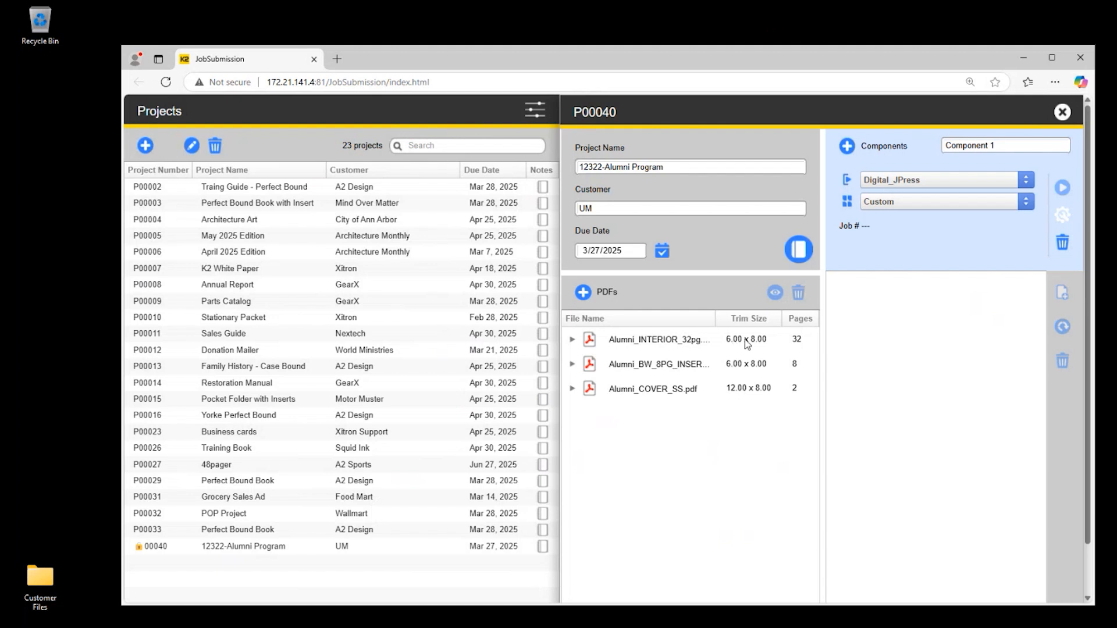
pyautogui.click(573, 388)
pyautogui.moveTo(993, 147); pyautogui.dragTo(926, 138)
pyautogui.write('Cover')
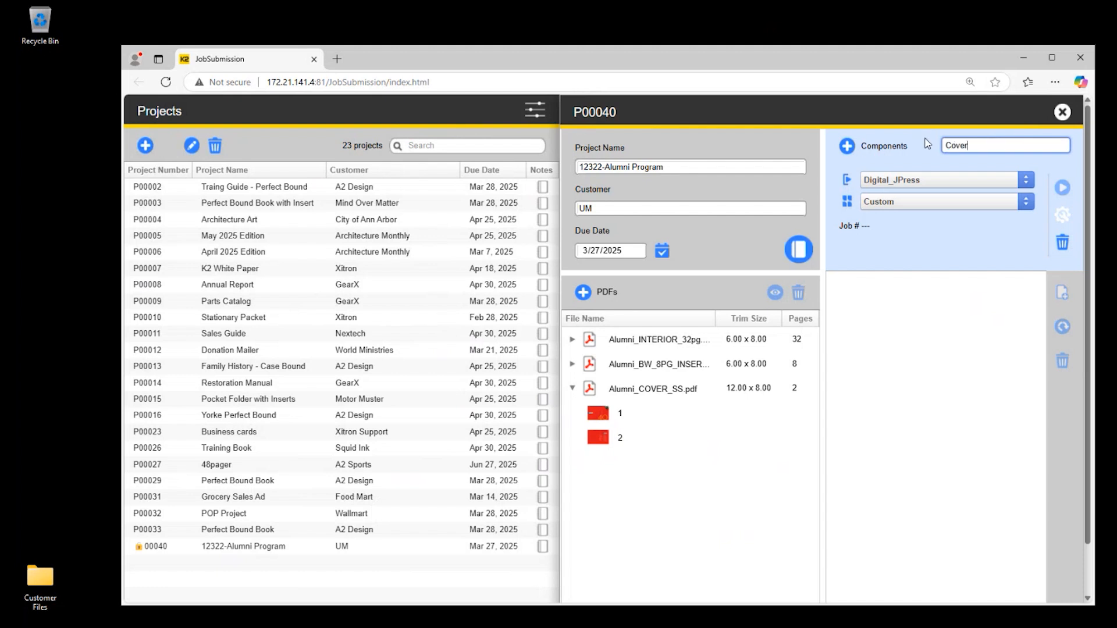
pyautogui.moveTo(621, 388); pyautogui.dragTo(897, 342)
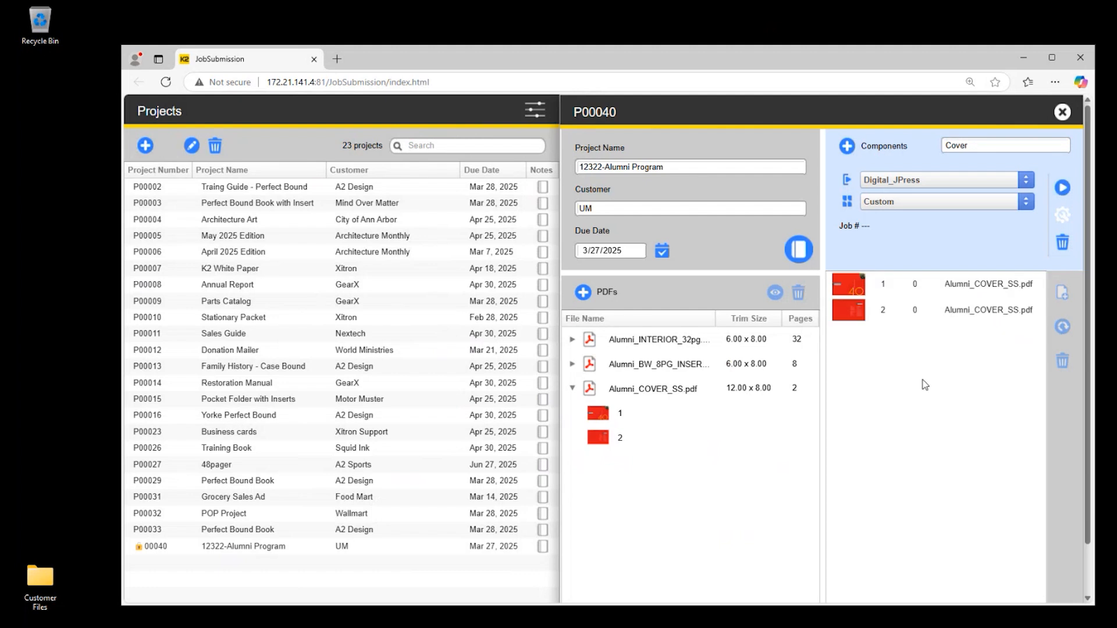
# Submit the Cover component with the Offset_SM74 workflow and the WT_(2x2) imposition template
pyautogui.click(957, 182)
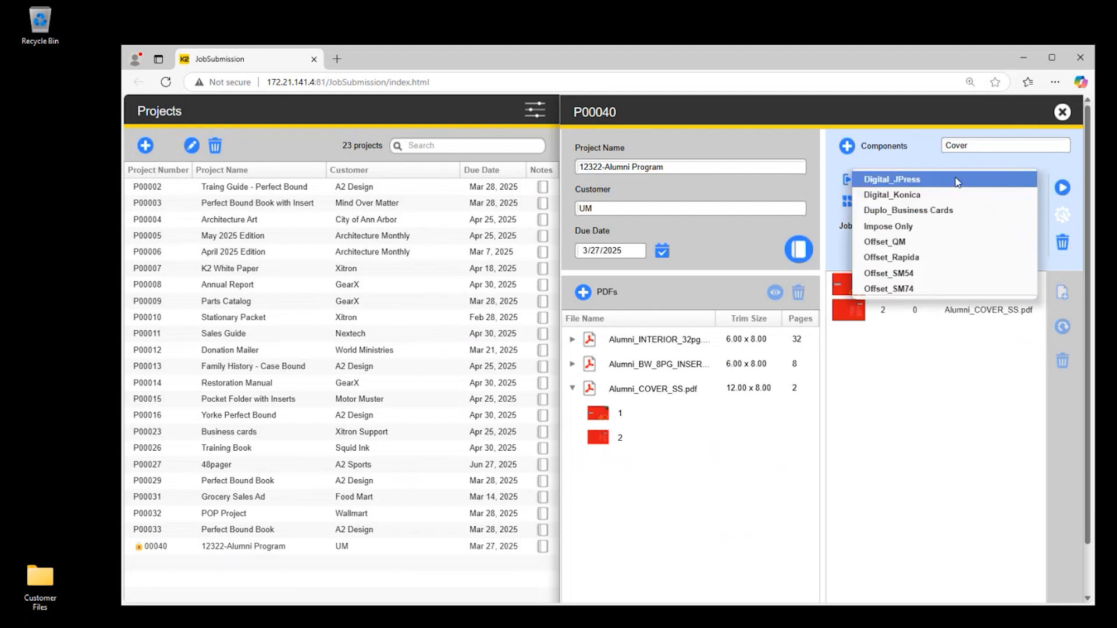
pyautogui.click(927, 289)
pyautogui.click(925, 205)
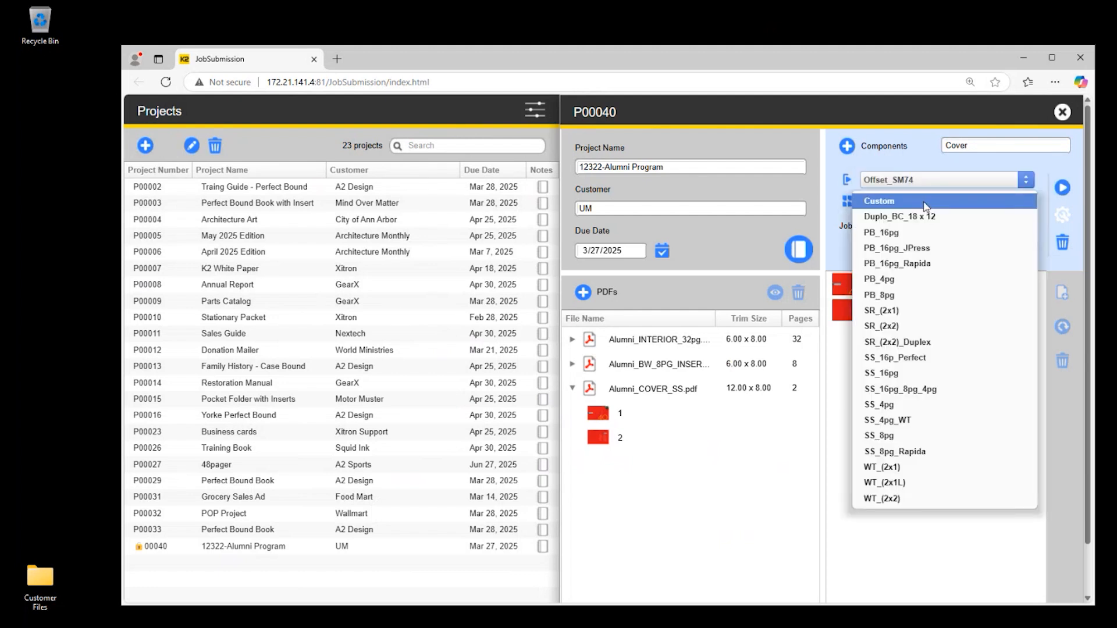
pyautogui.click(922, 504)
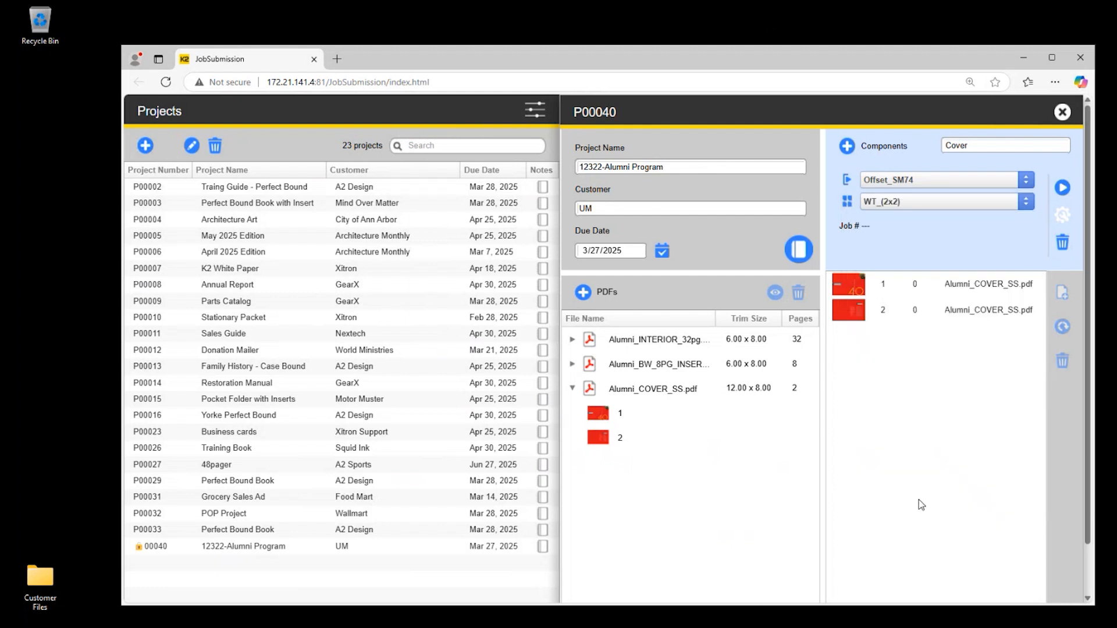
pyautogui.click(1063, 188)
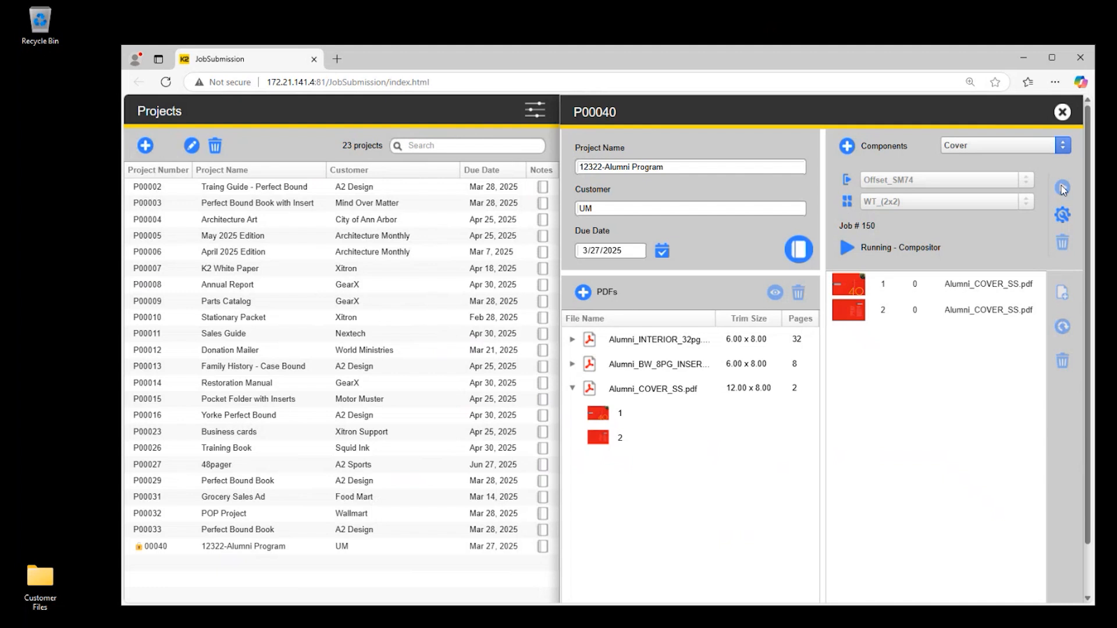
# Create a 4c Text component using the Digital_JPress workflow and assign the 32-page Alumni interior PDF to it
pyautogui.click(847, 147)
pyautogui.write('4c Text')
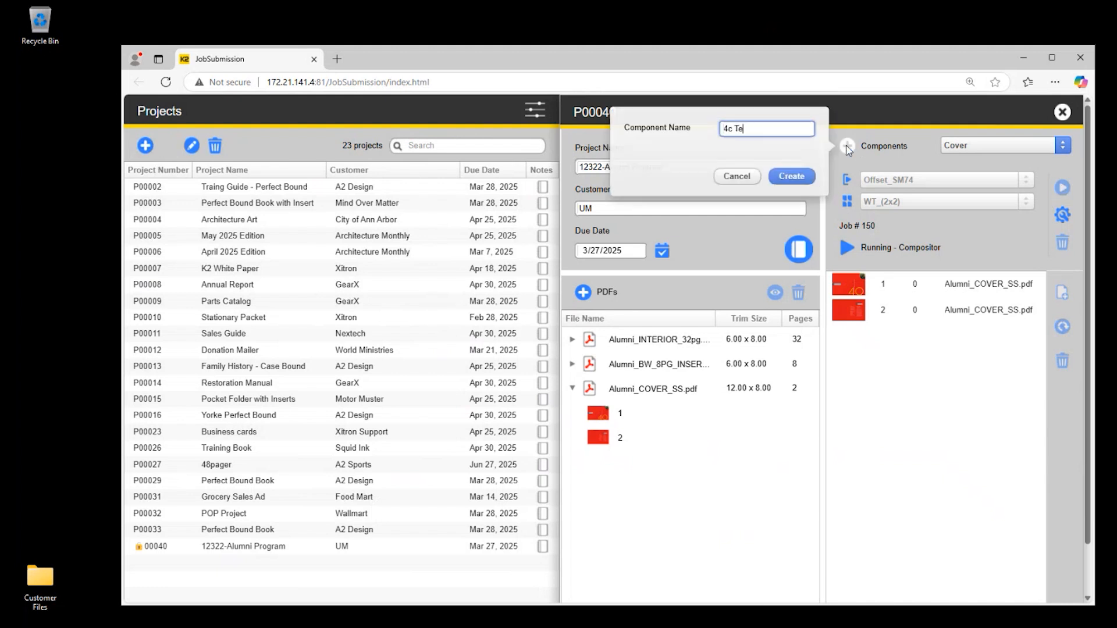
pyautogui.click(792, 176)
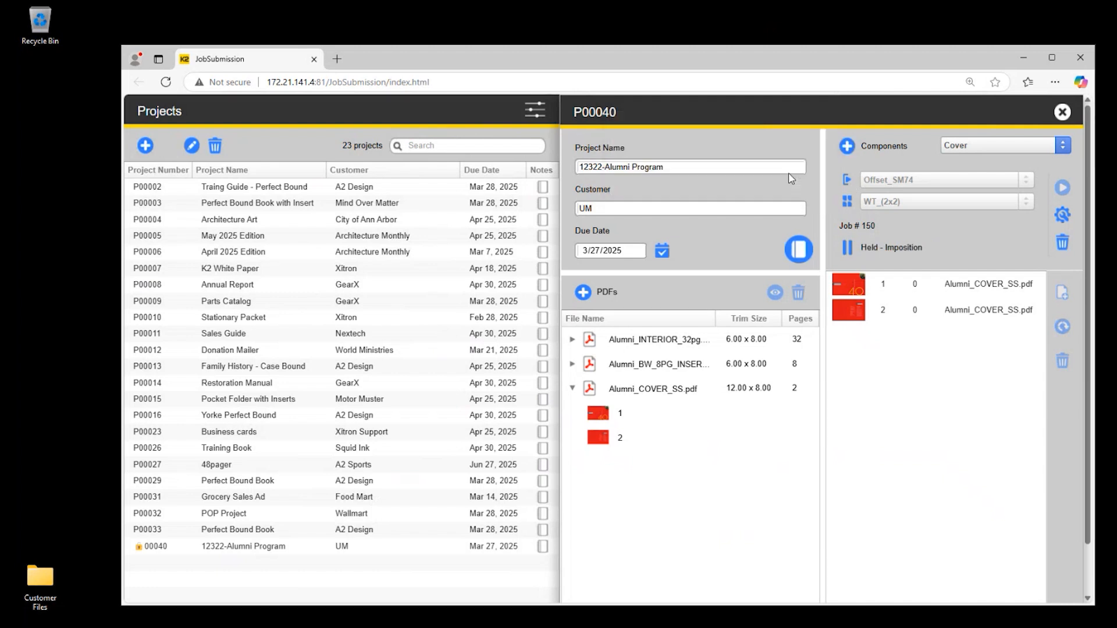
pyautogui.click(888, 184)
pyautogui.click(889, 185)
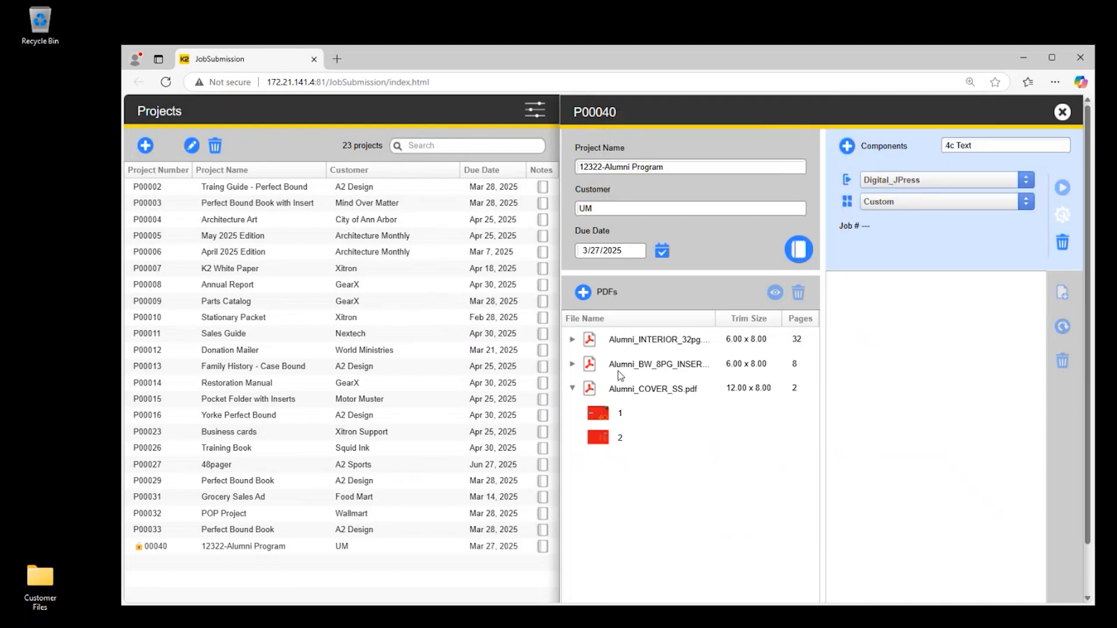
pyautogui.click(573, 388)
pyautogui.moveTo(640, 340); pyautogui.dragTo(860, 366)
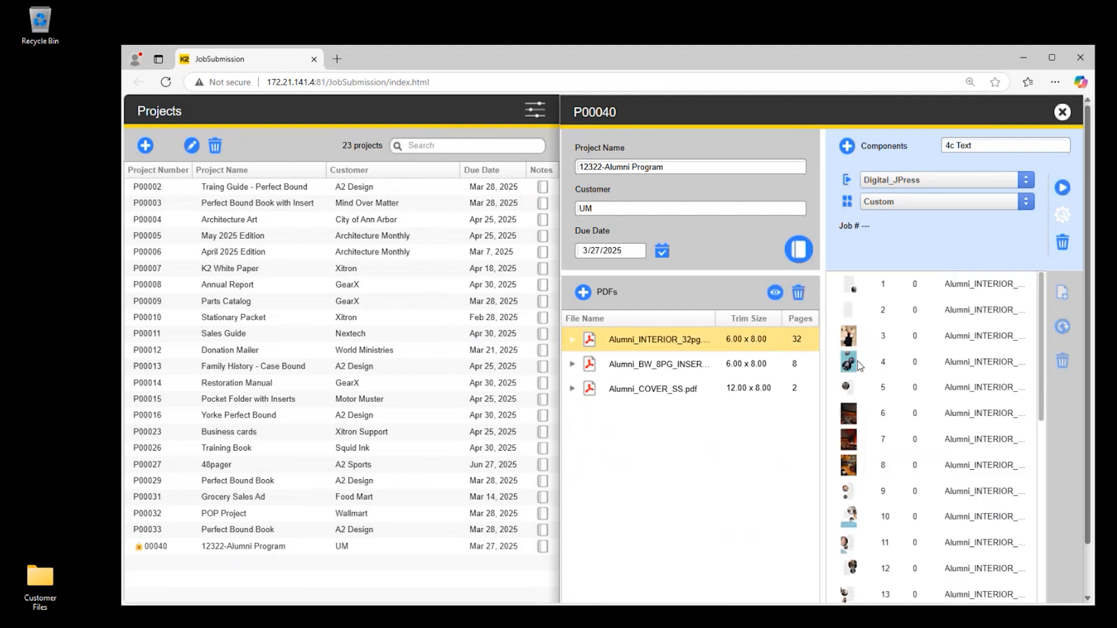
# Set the 4c Text component's imposition template to SS_16pg and submit it
pyautogui.click(927, 204)
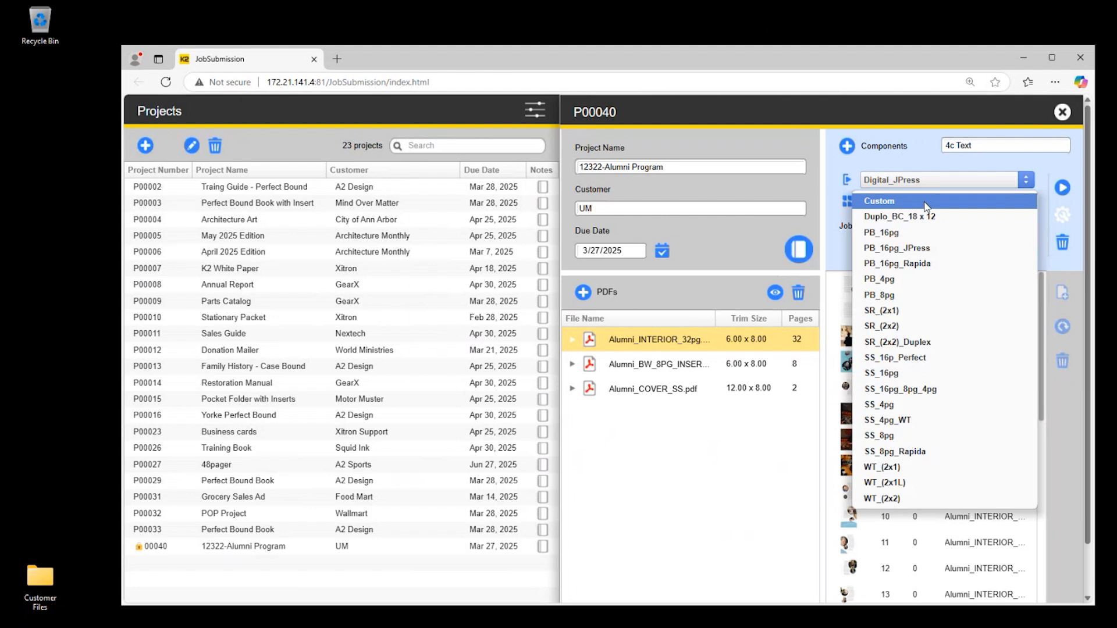
pyautogui.click(905, 379)
pyautogui.click(1062, 188)
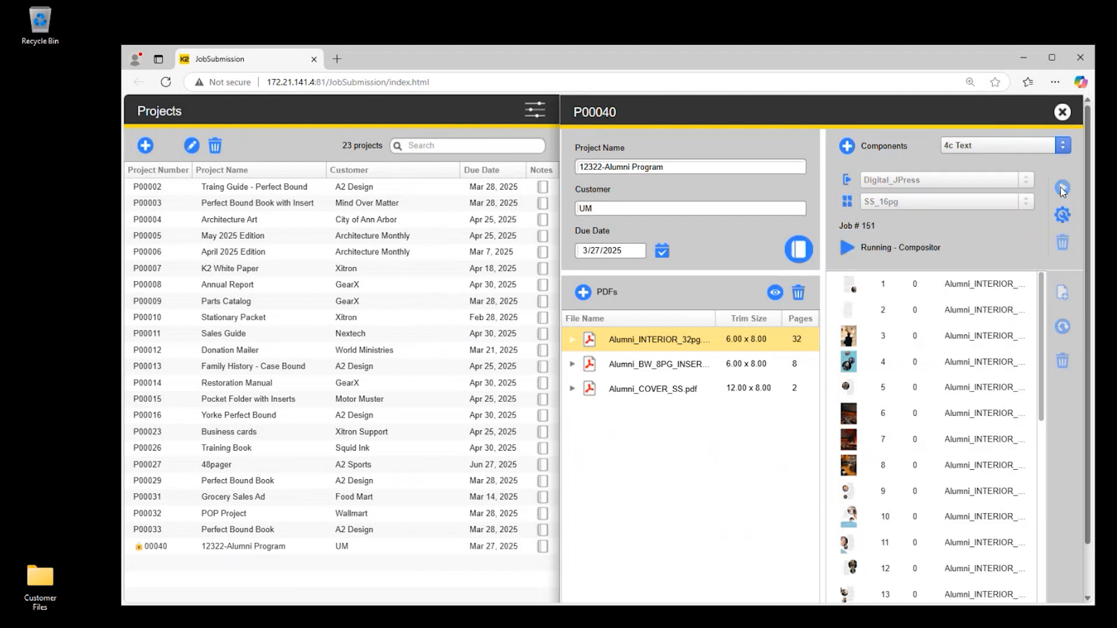
# Create a BW Insert component and assign pages 1 to 8 of the Alumni BW insert PDF to it
pyautogui.click(848, 146)
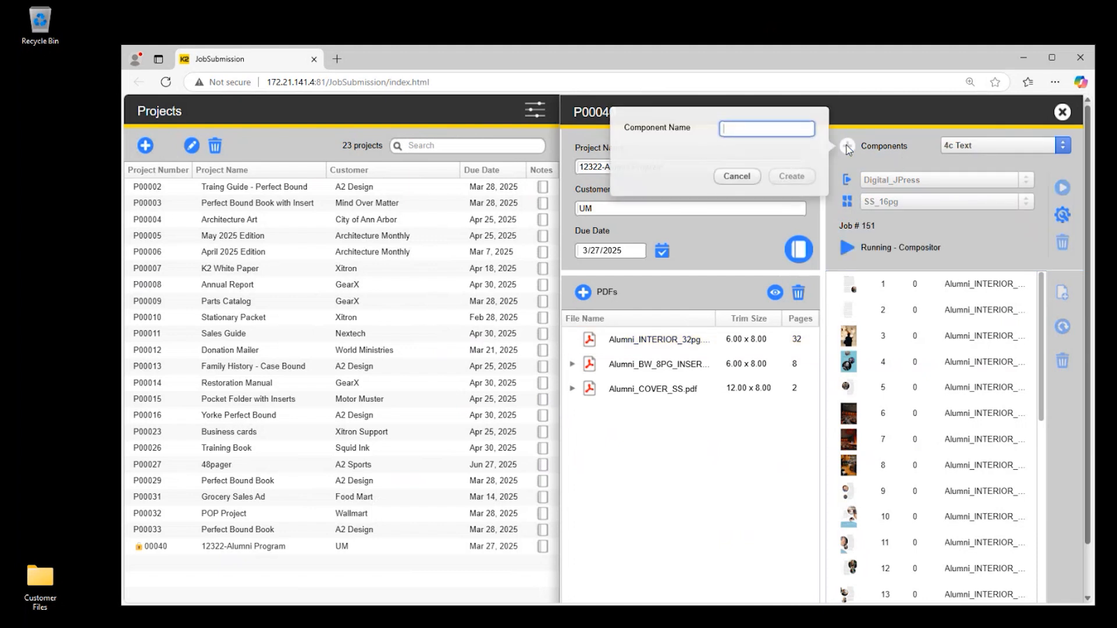
pyautogui.write('BW Insert')
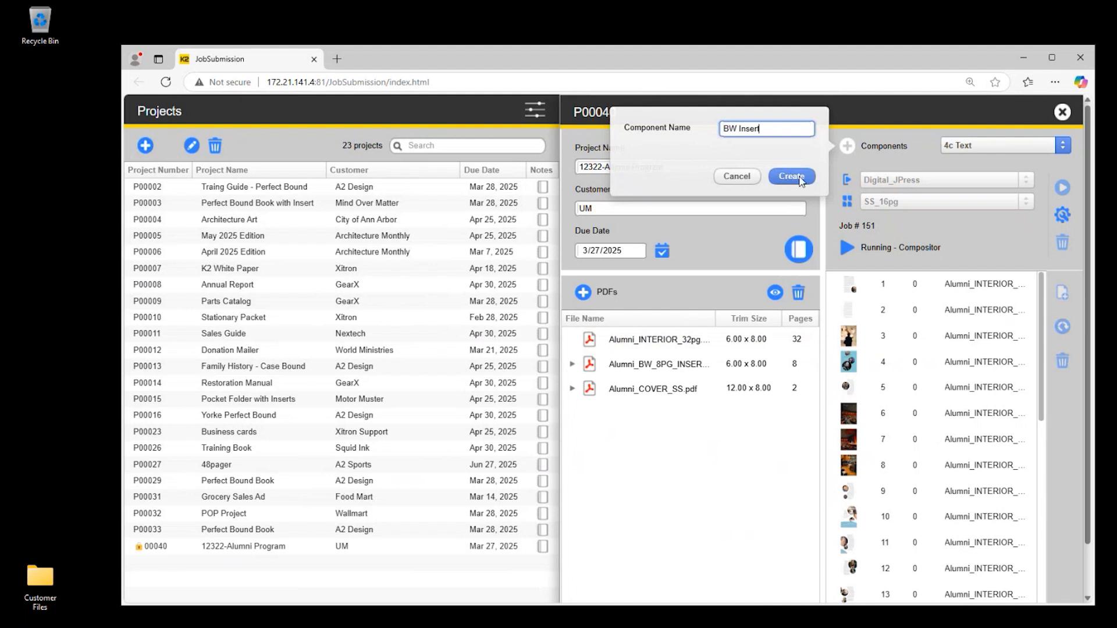
pyautogui.click(801, 179)
pyautogui.click(668, 367)
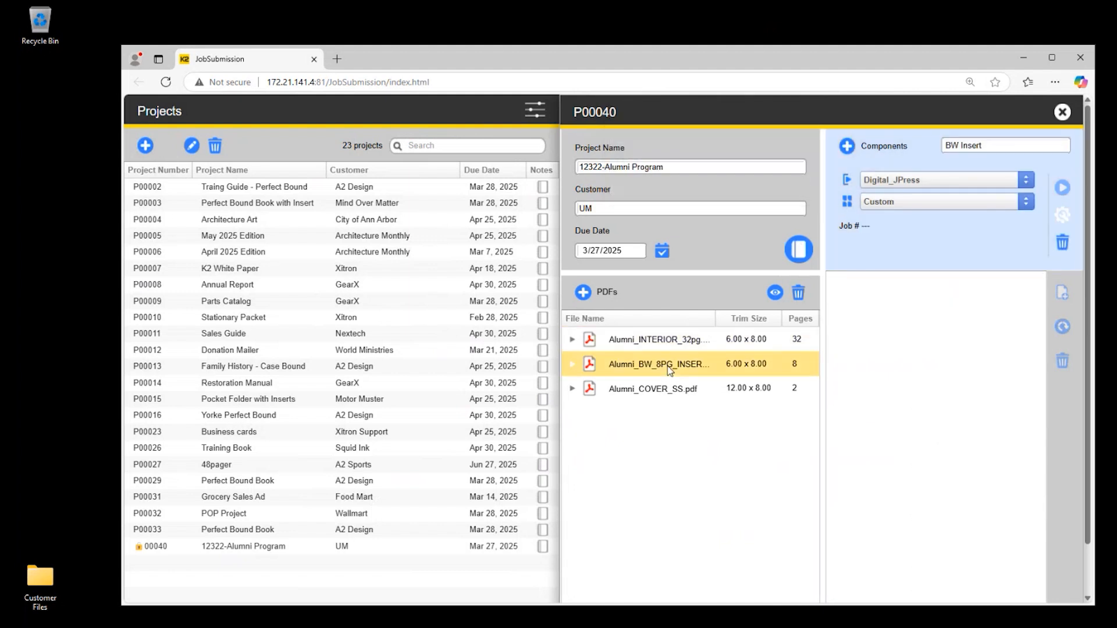
pyautogui.click(574, 365)
pyautogui.click(592, 389)
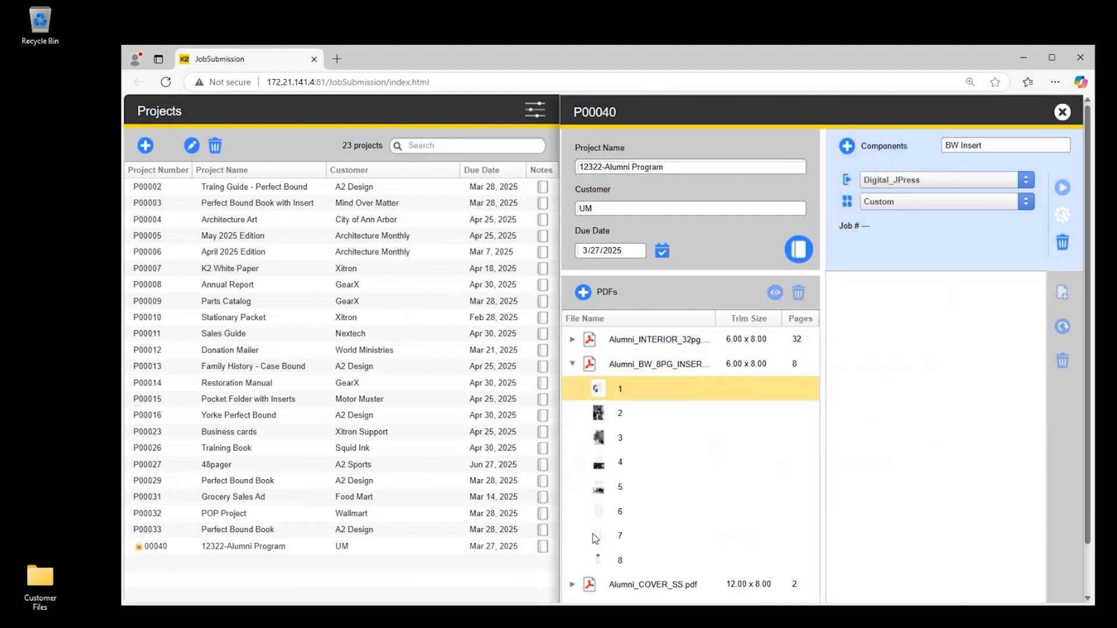
pyautogui.keyDown('shift'); pyautogui.click(602, 563); pyautogui.keyUp('shift')
pyautogui.moveTo(602, 563); pyautogui.dragTo(918, 482)
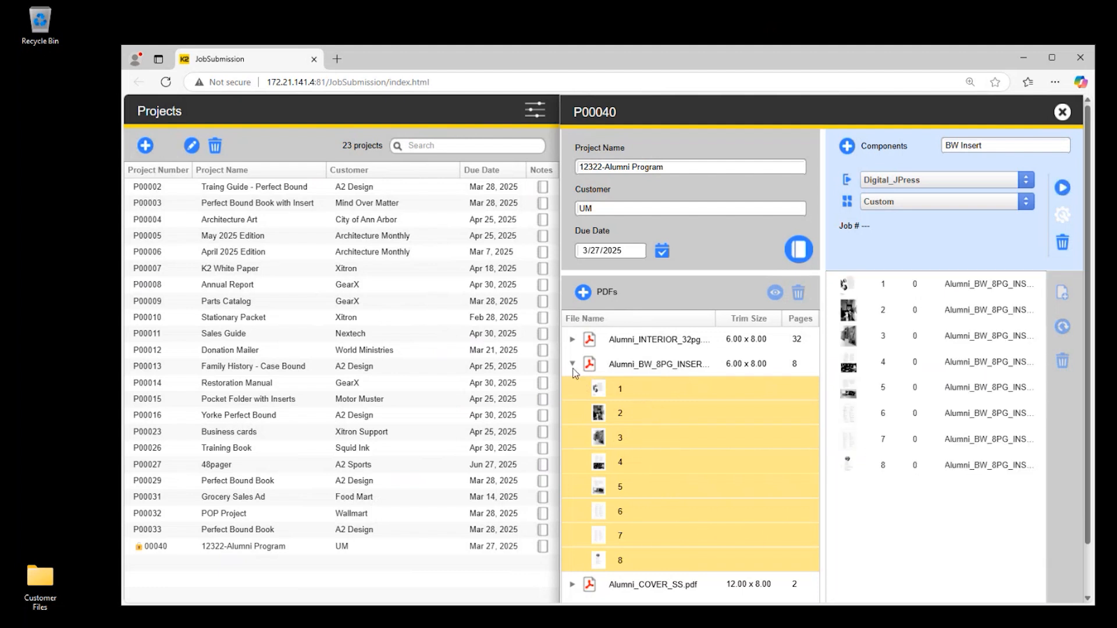
pyautogui.click(572, 364)
# Submit the BW Insert component with the Digital_Konica workflow and the SS_4pg imposition template
pyautogui.click(992, 184)
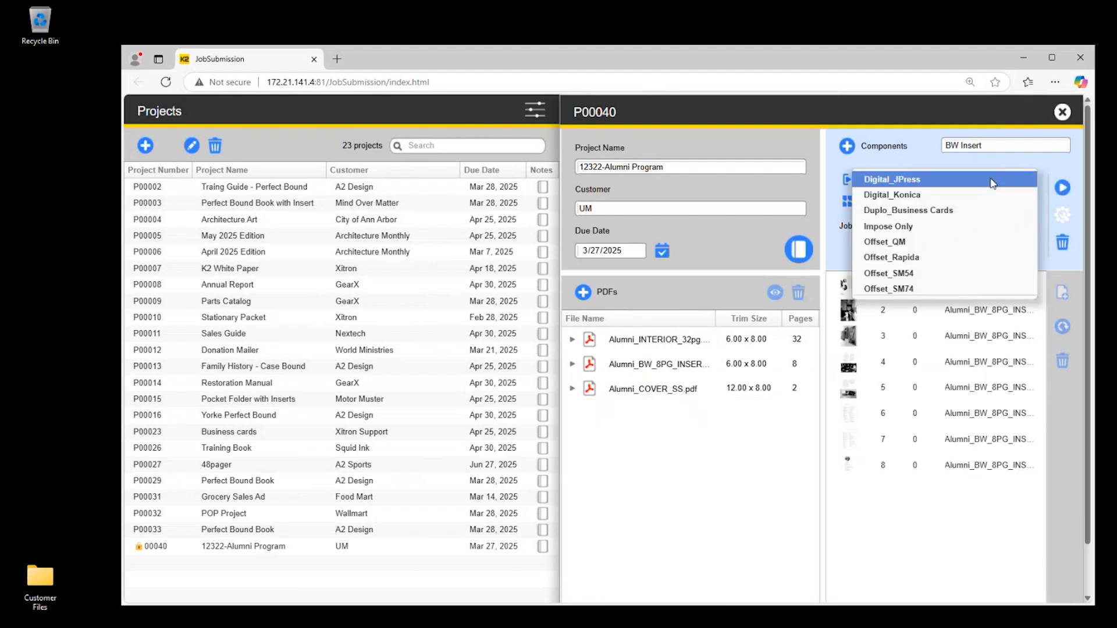
pyautogui.click(989, 194)
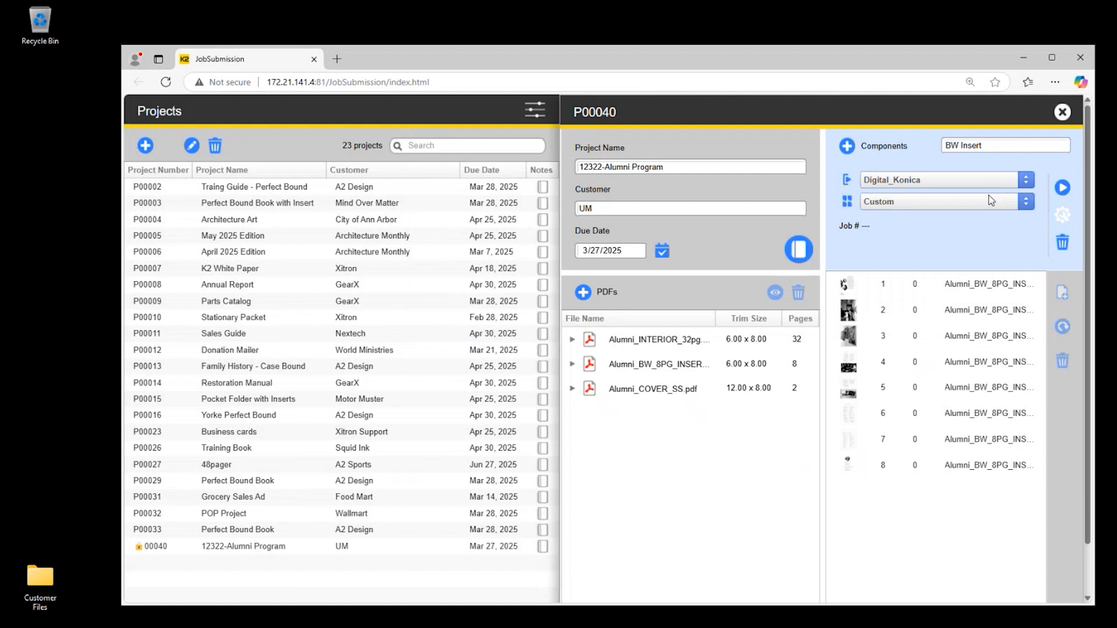
pyautogui.click(987, 202)
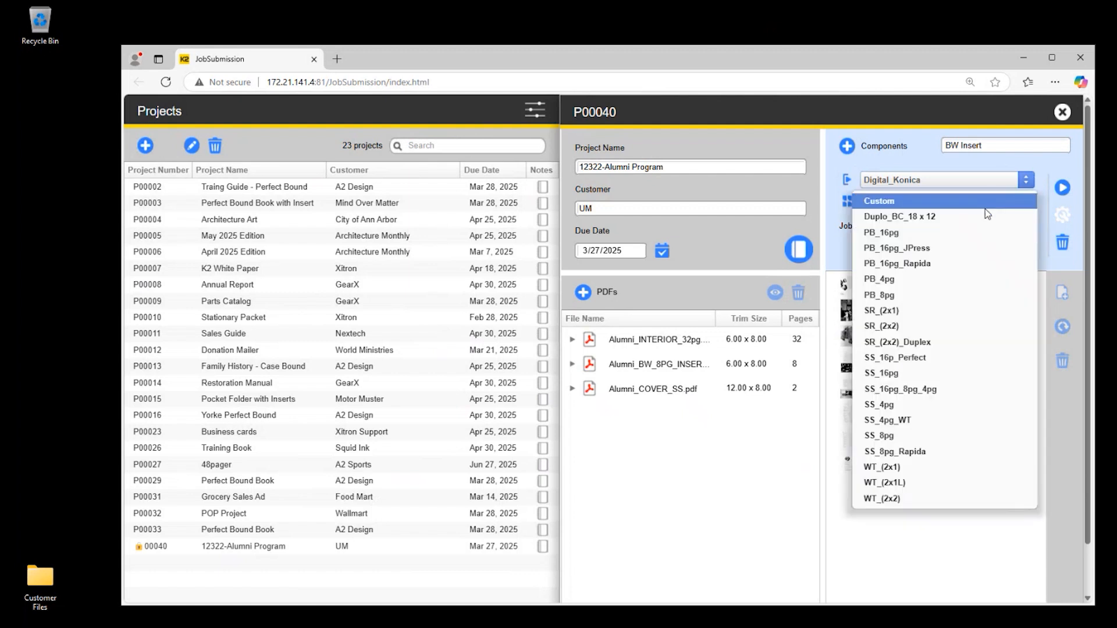
pyautogui.click(931, 407)
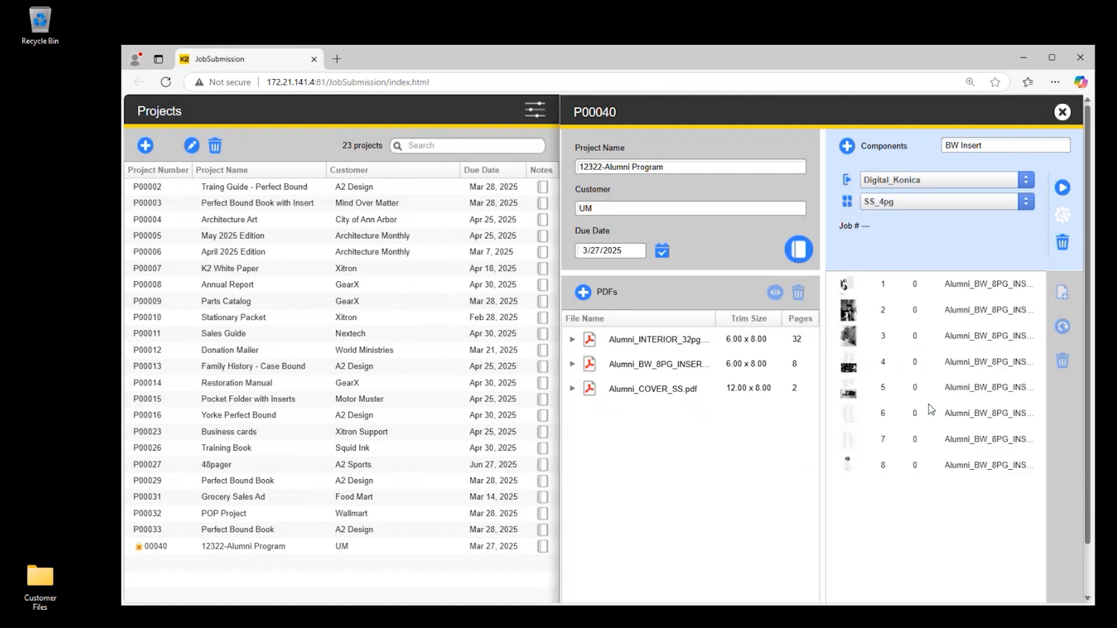
pyautogui.click(1063, 189)
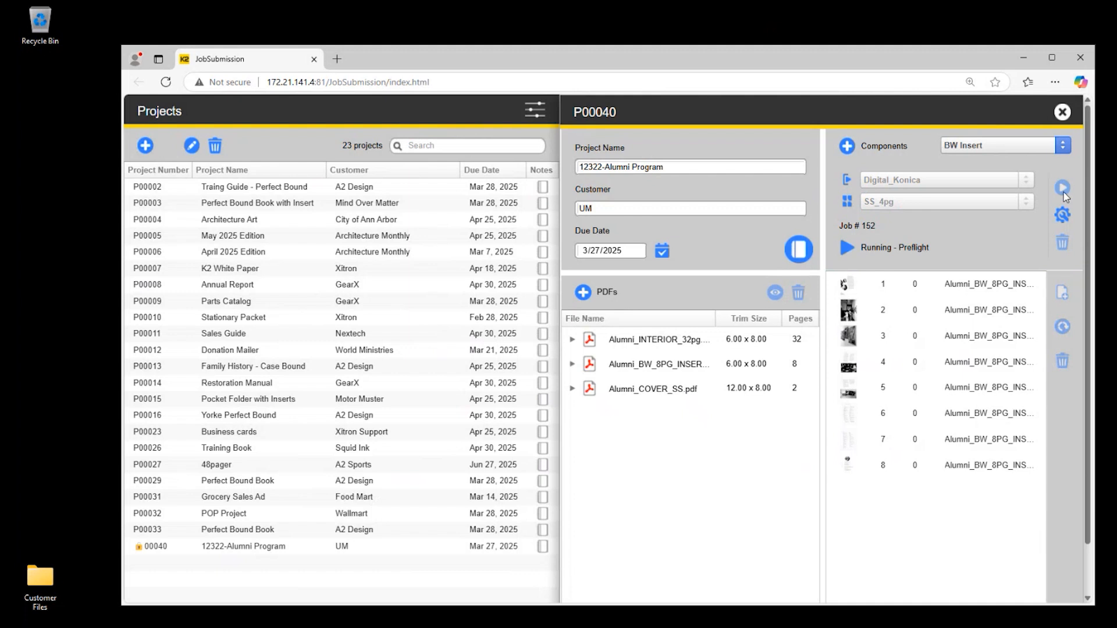
# Review the project's component list, close the project, and show all jobs in the system in K2 Client
pyautogui.click(1064, 146)
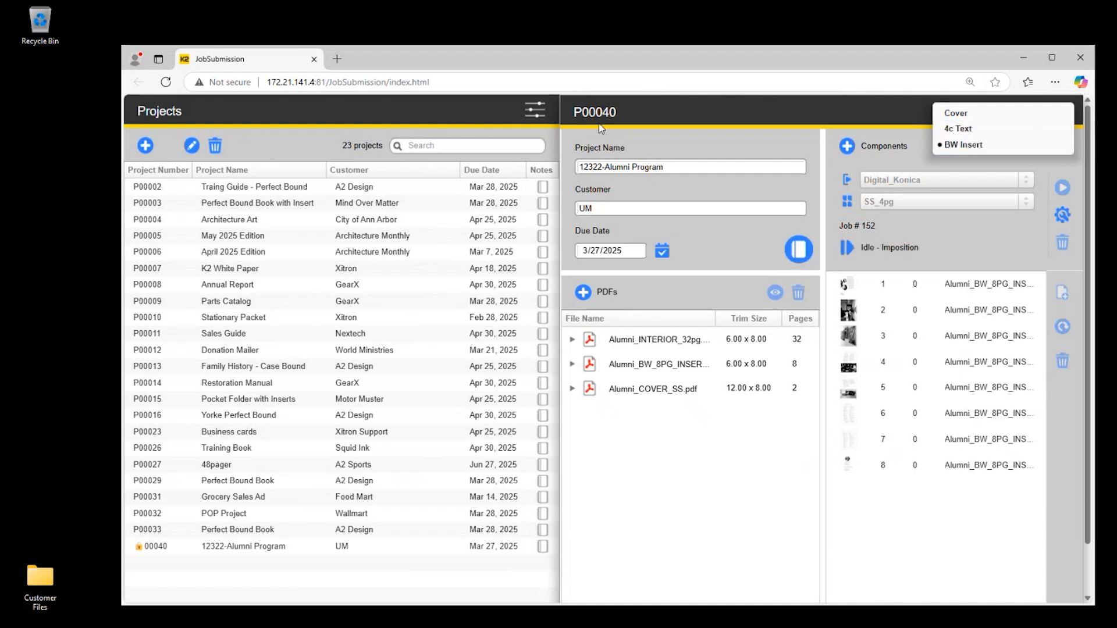
pyautogui.click(745, 142)
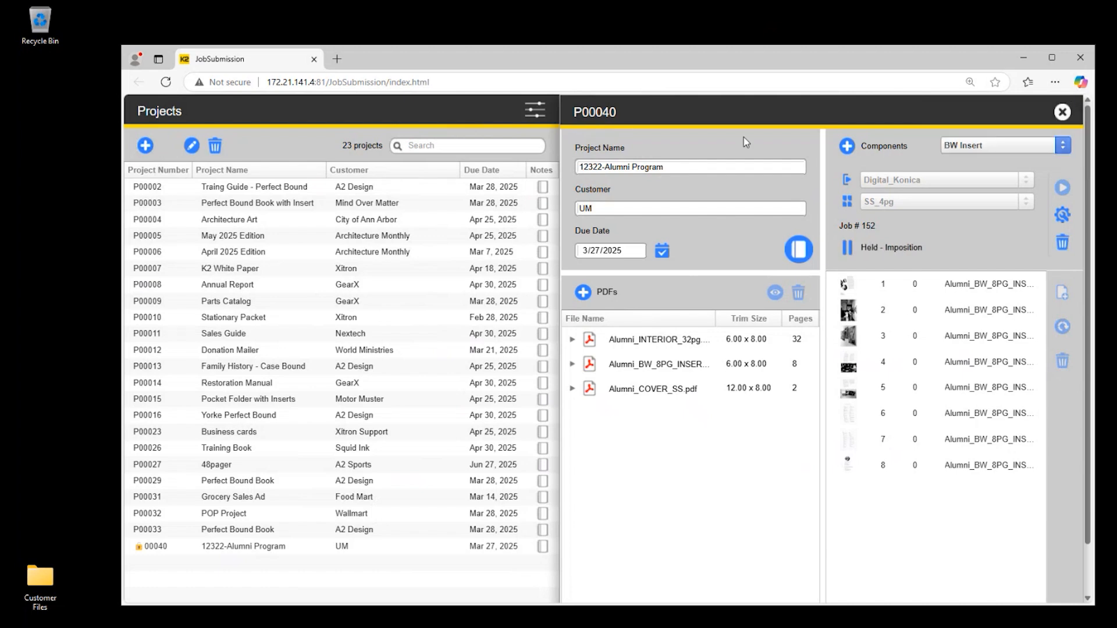
pyautogui.click(1063, 112)
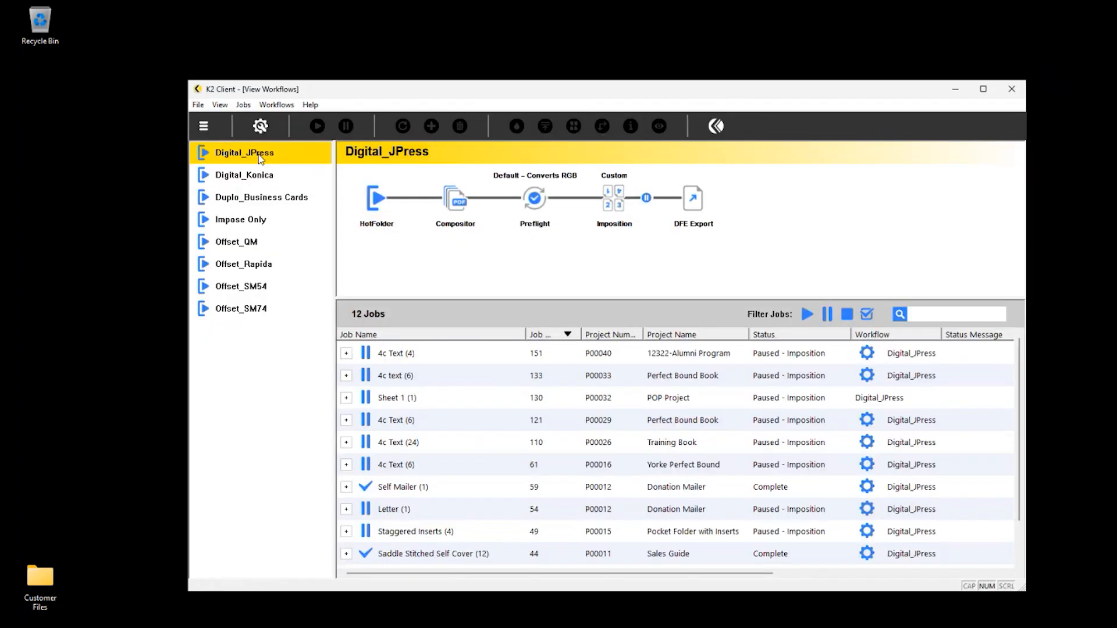
pyautogui.click(204, 128)
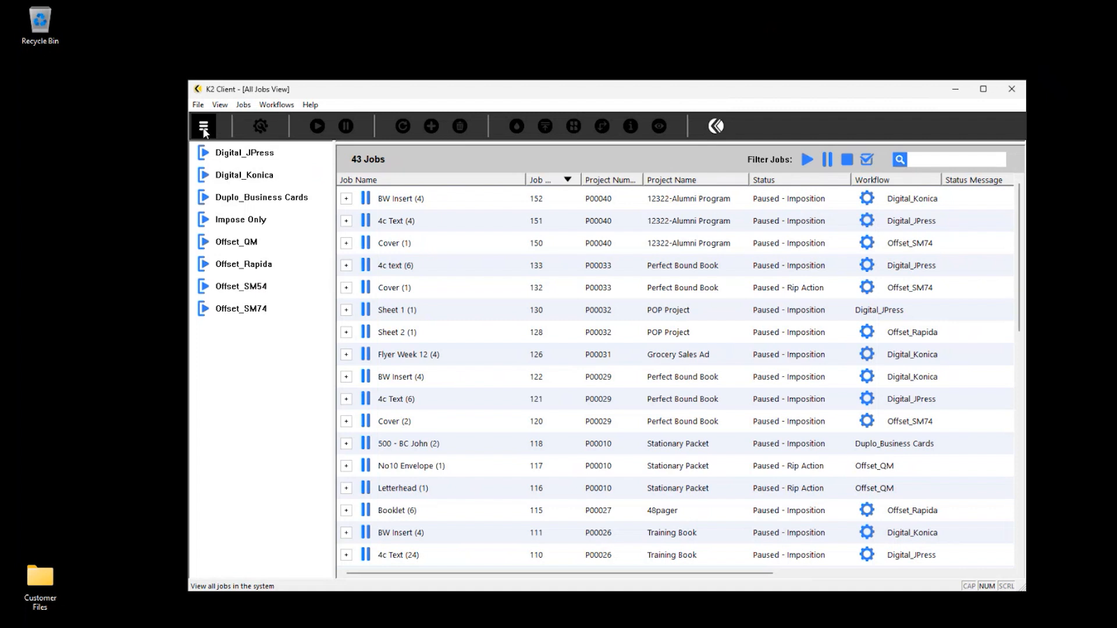
# Filter all jobs by 040 and select the Cover job in the Offset_SM74 workflow
pyautogui.click(928, 160)
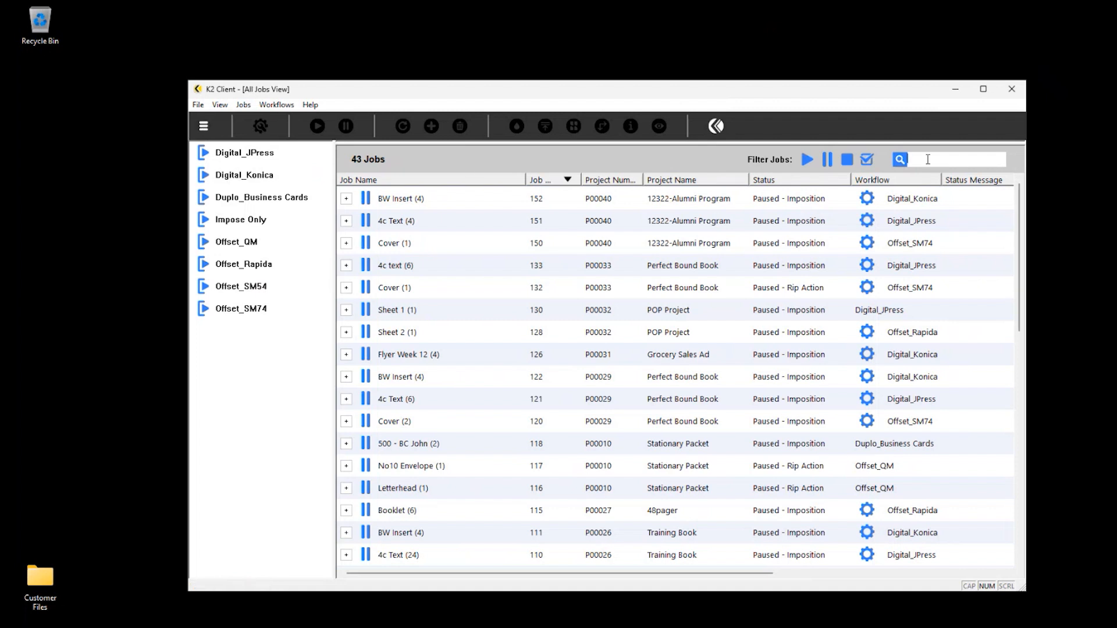
pyautogui.write('040')
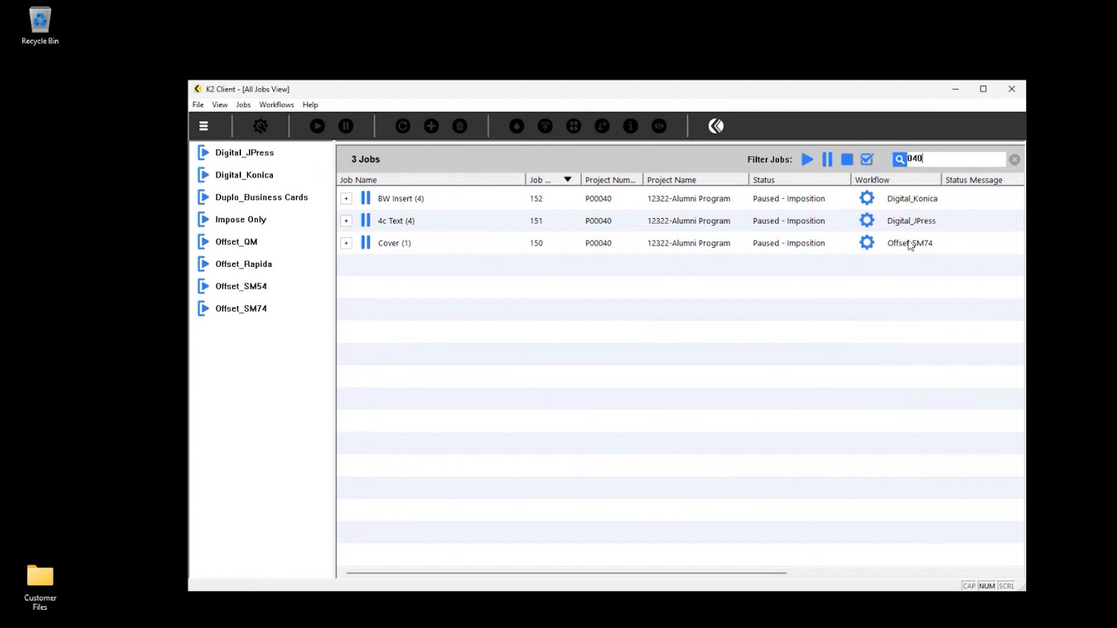
pyautogui.click(236, 313)
pyautogui.click(401, 354)
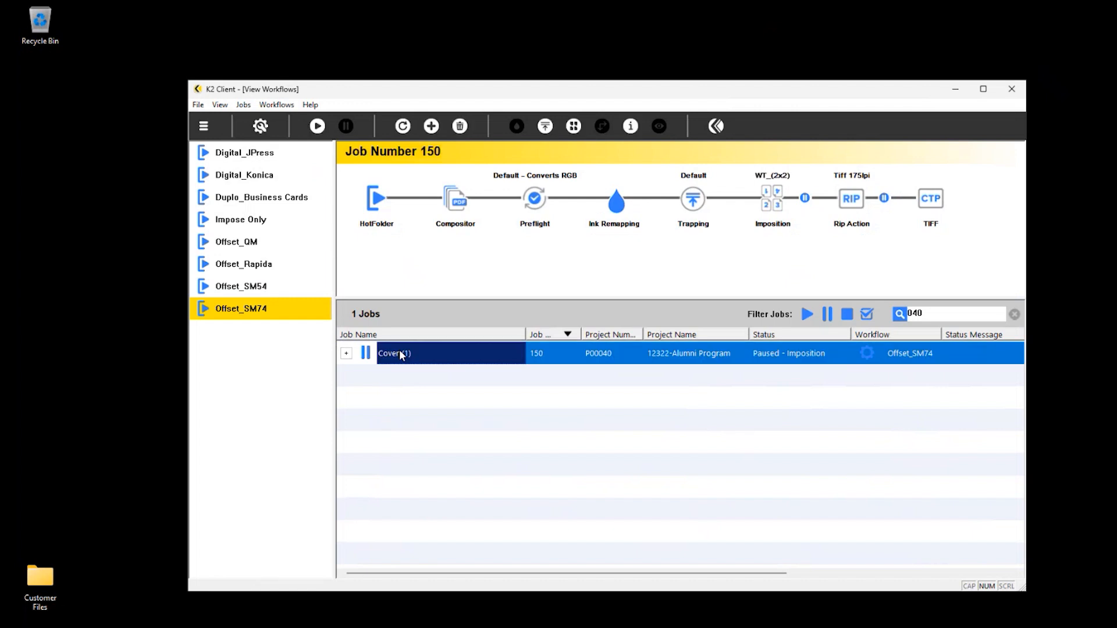
# Expand the Cover job's Preflight stage, view PreflightReport.pdf, and close the report
pyautogui.click(346, 353)
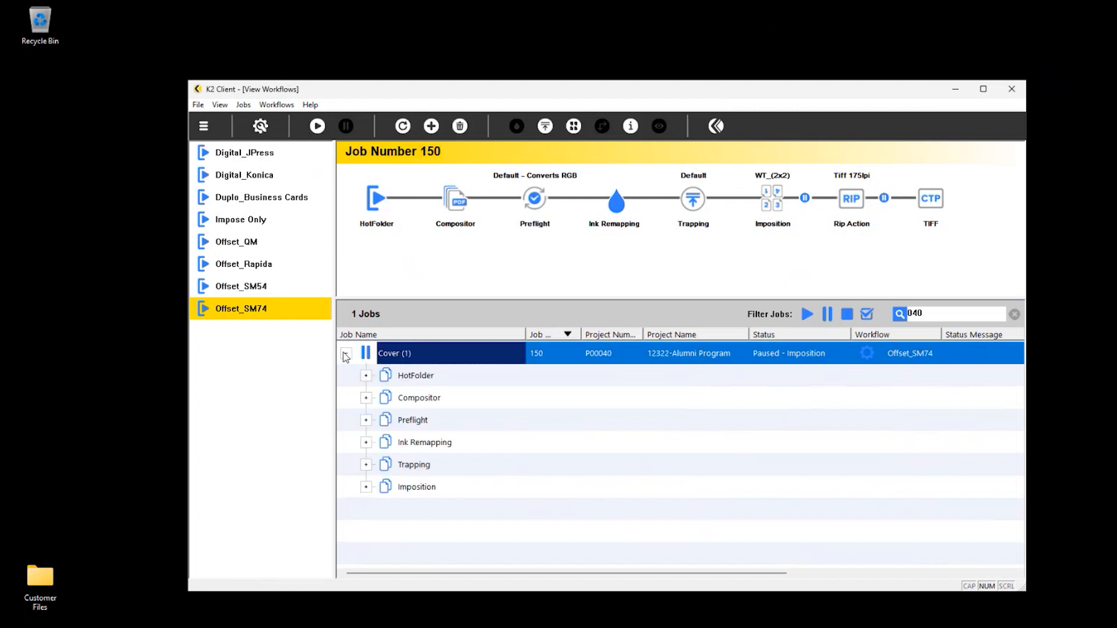
pyautogui.click(366, 420)
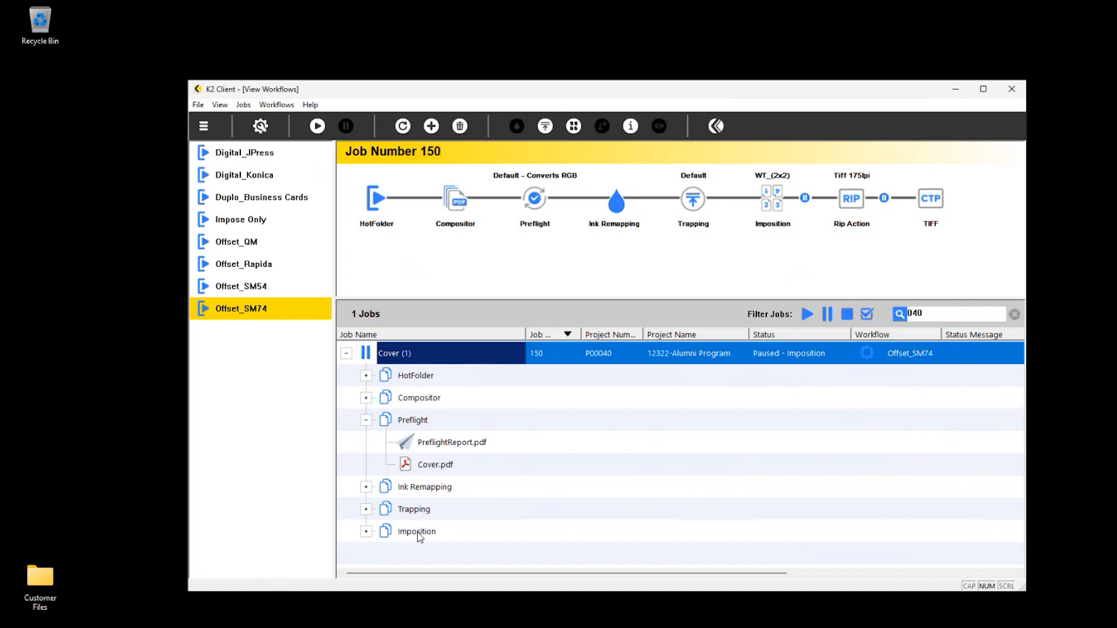
pyautogui.doubleClick(457, 449)
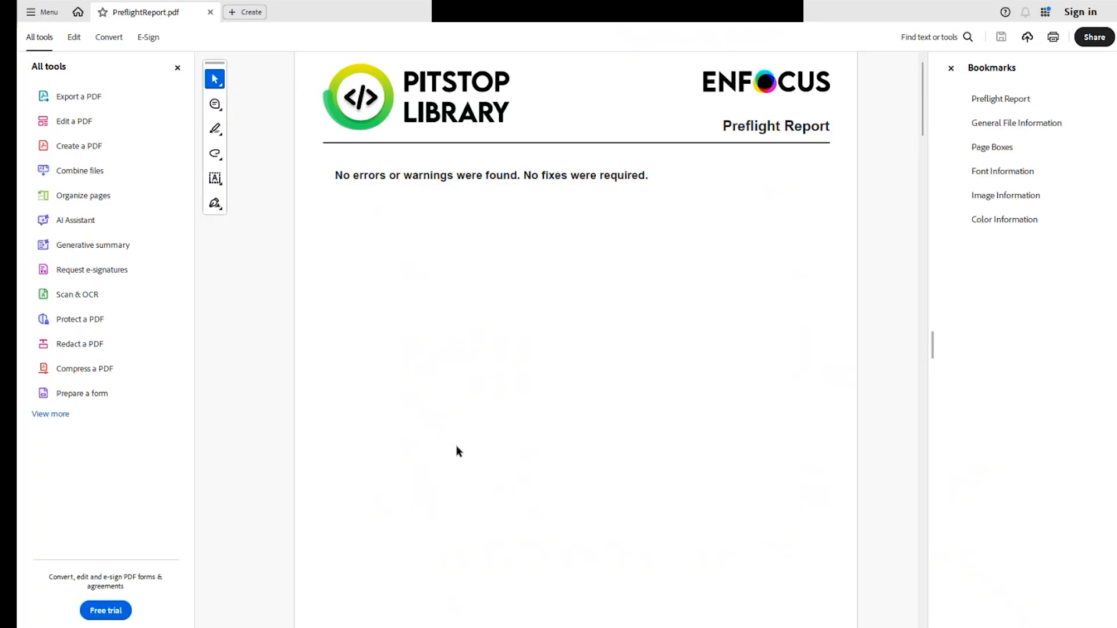
pyautogui.click(210, 12)
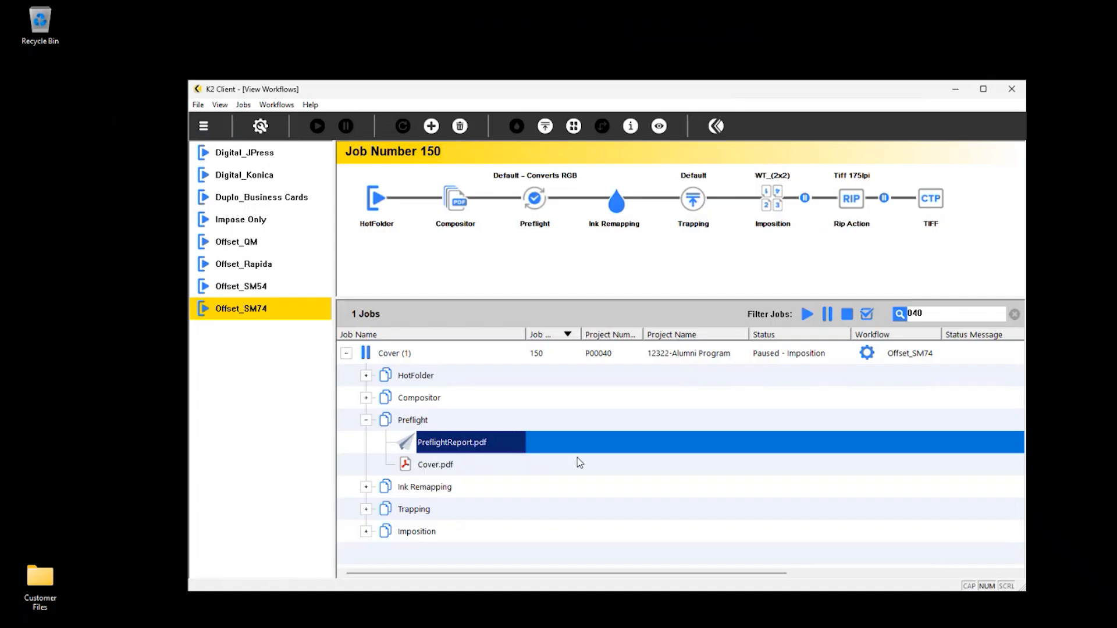
# Expand the Cover job's Imposition stage and preview its imposed Cover.pdf
pyautogui.click(365, 420)
pyautogui.click(366, 487)
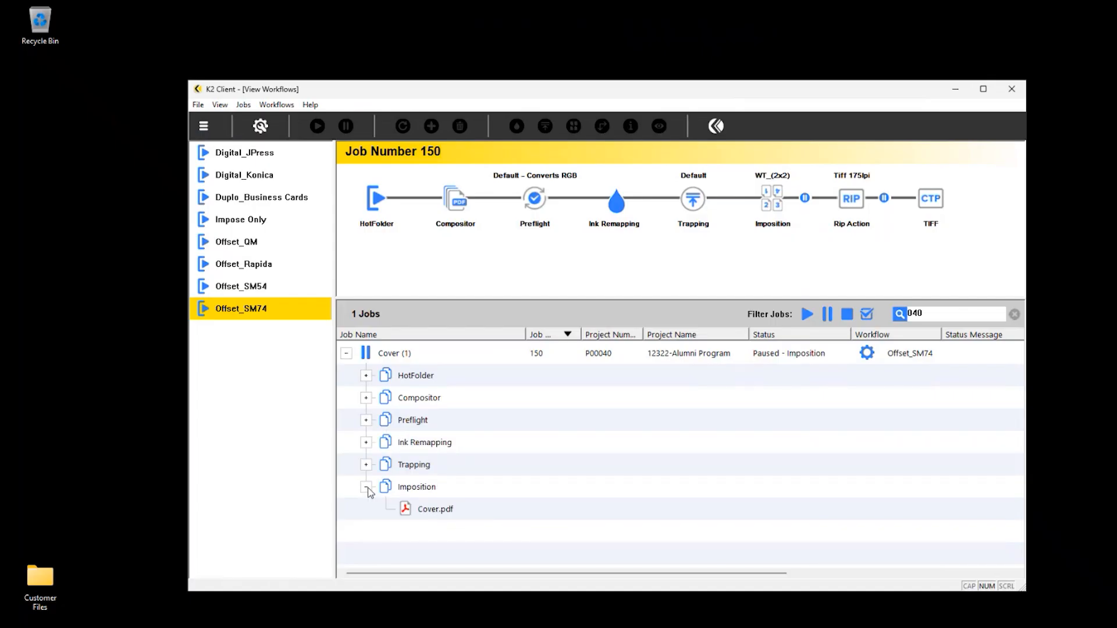
pyautogui.click(420, 512)
pyautogui.click(659, 126)
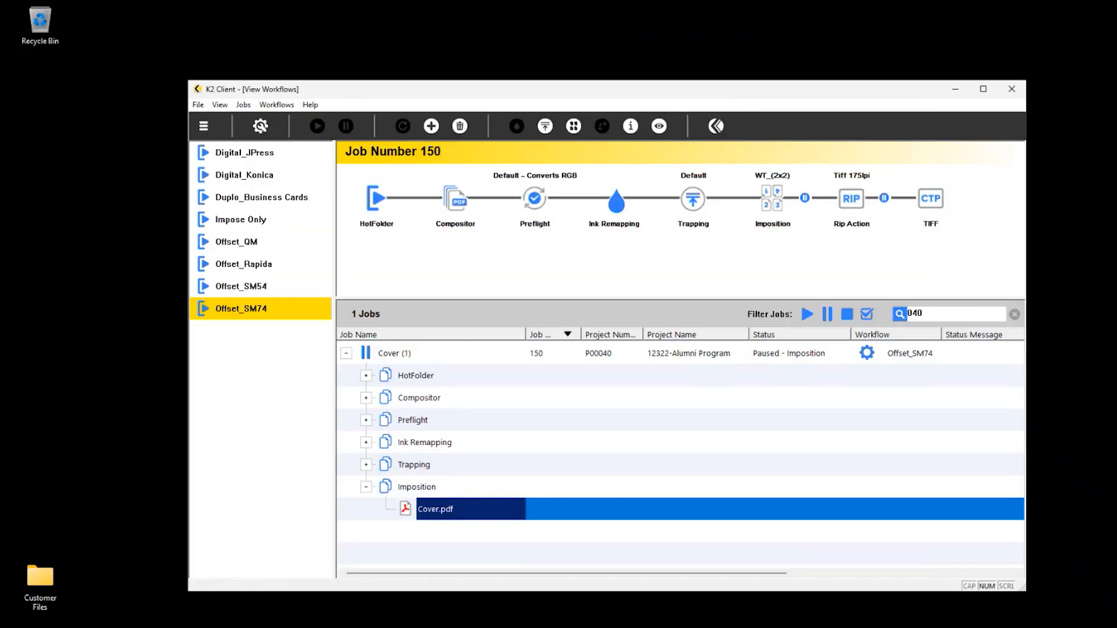
# Edit the Cover job's imposition to use Print-Tech - Offset Press Marks CMYK and a 28 x 20 paper size
pyautogui.click(415, 357)
pyautogui.click(573, 127)
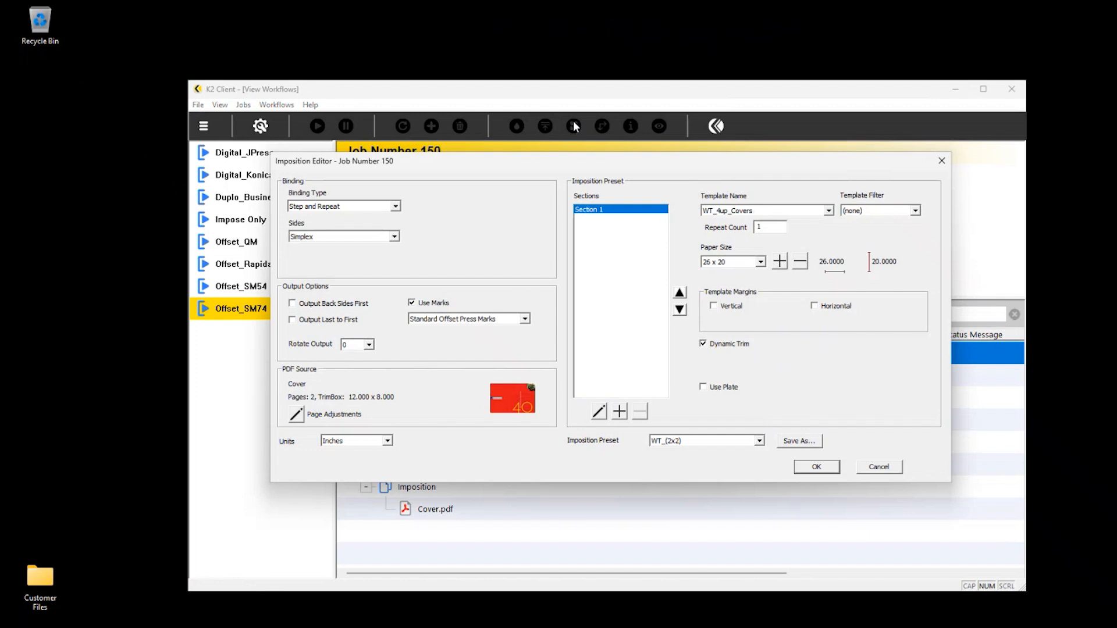
pyautogui.click(525, 322)
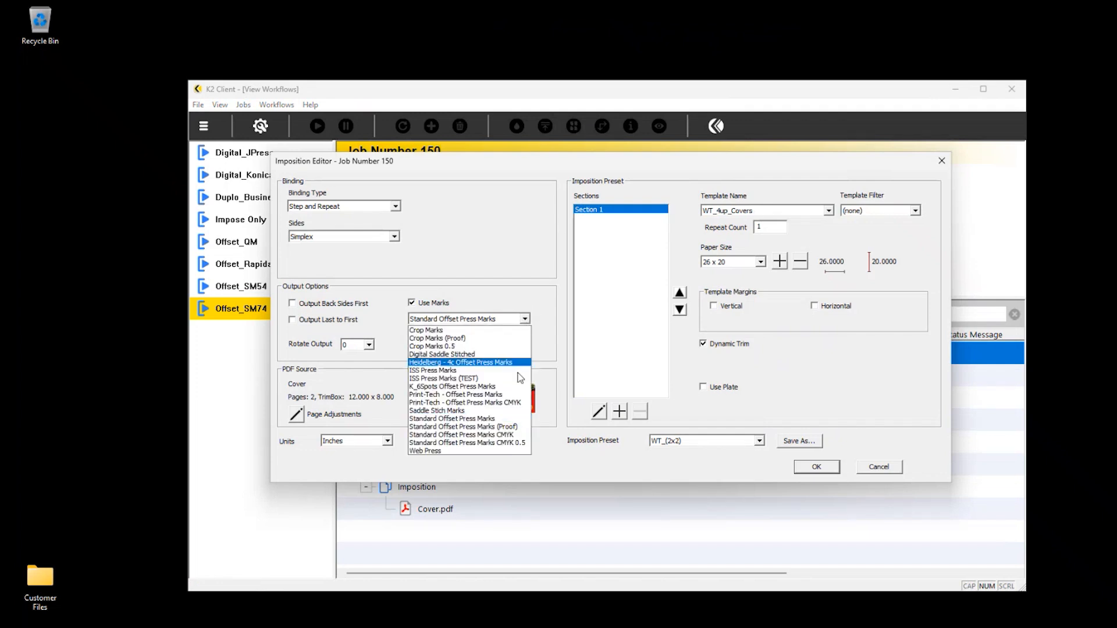
pyautogui.click(507, 403)
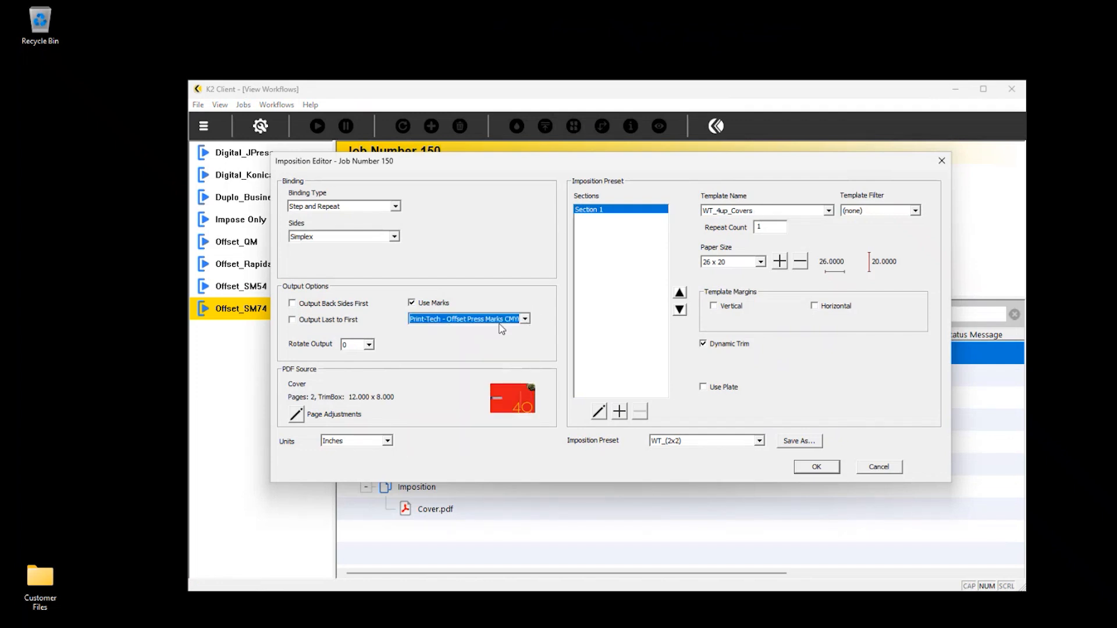
pyautogui.click(742, 263)
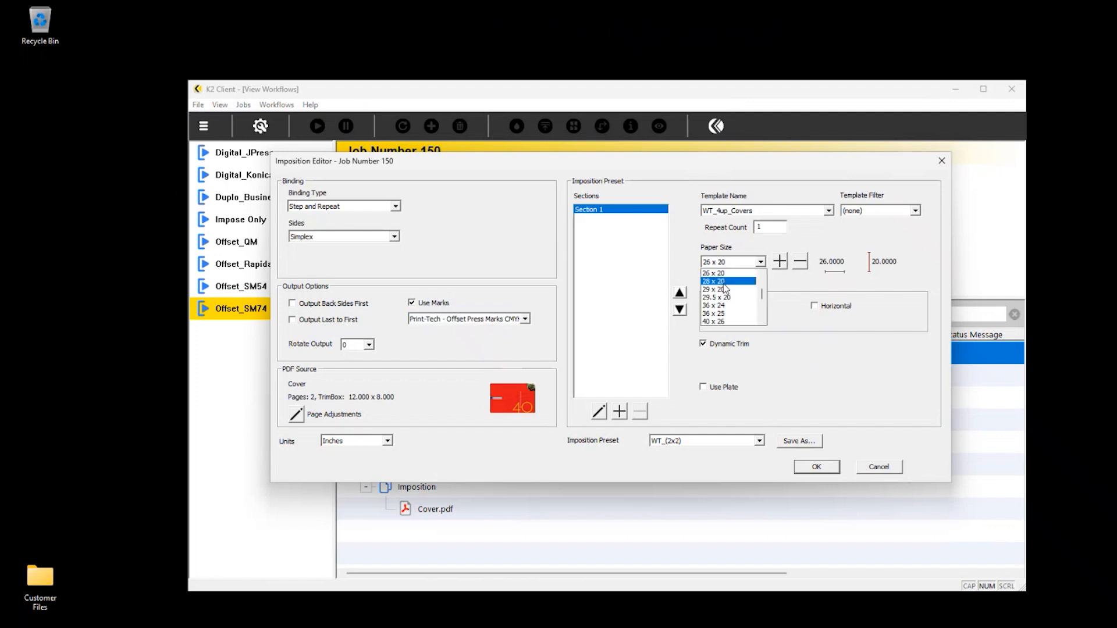
pyautogui.click(724, 282)
pyautogui.click(805, 469)
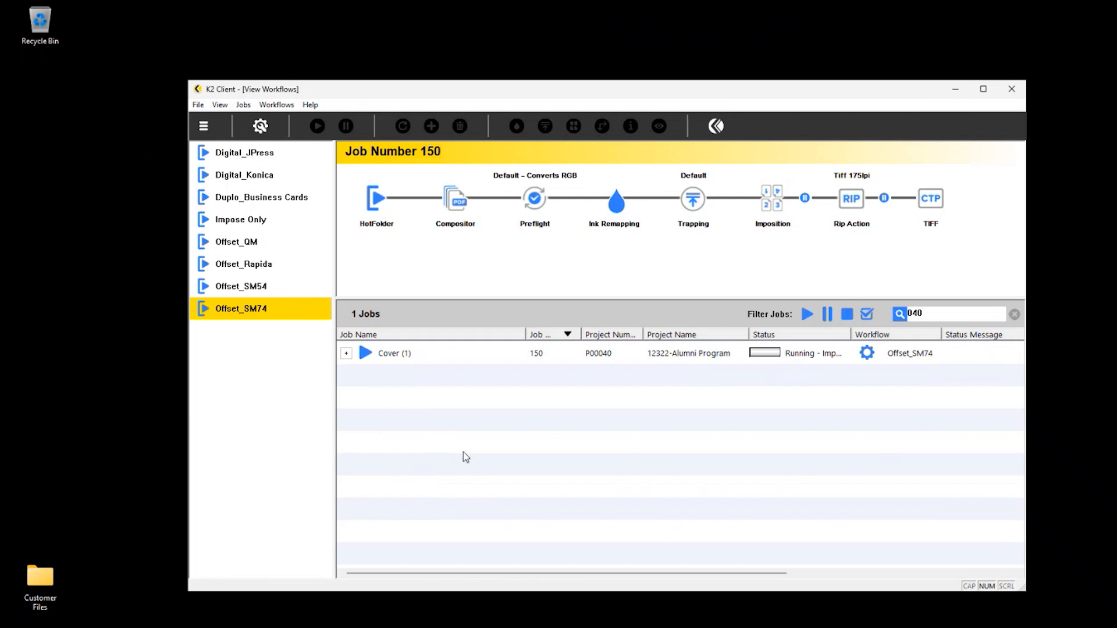
# Preview the Cover job's re-imposed output and release the job to the Rip Action stage
pyautogui.click(347, 353)
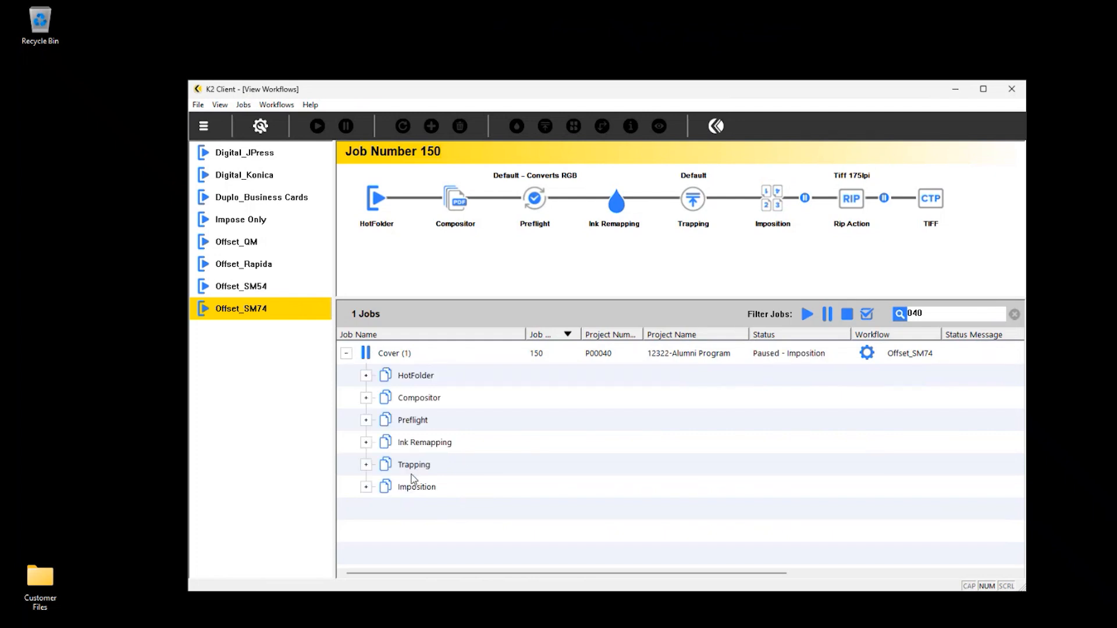
pyautogui.click(413, 492)
pyautogui.click(659, 126)
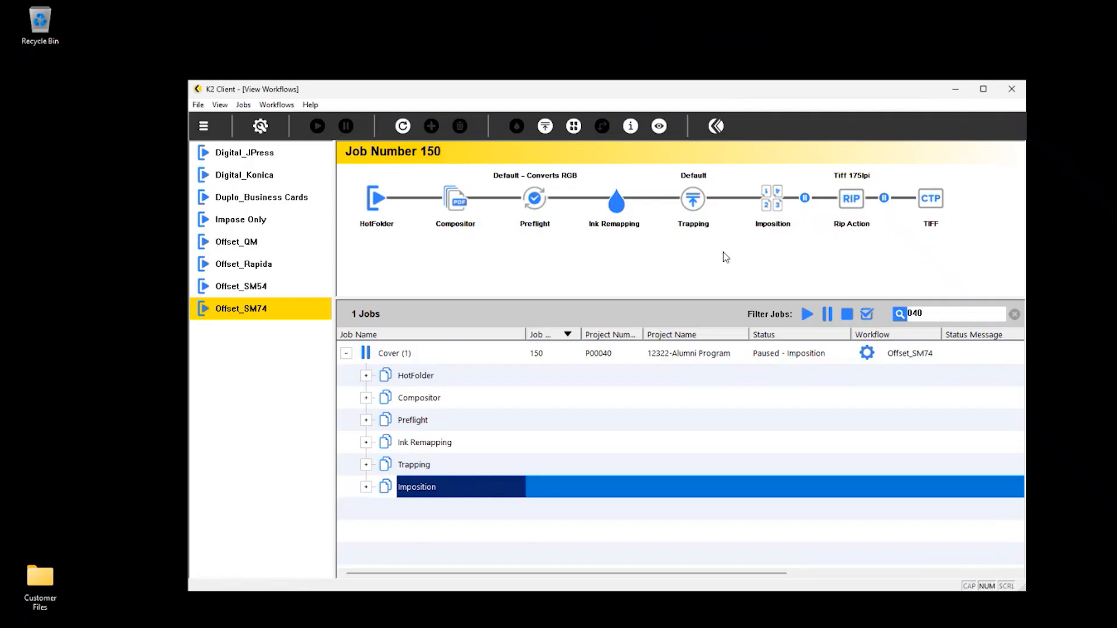
pyautogui.click(393, 357)
pyautogui.click(317, 126)
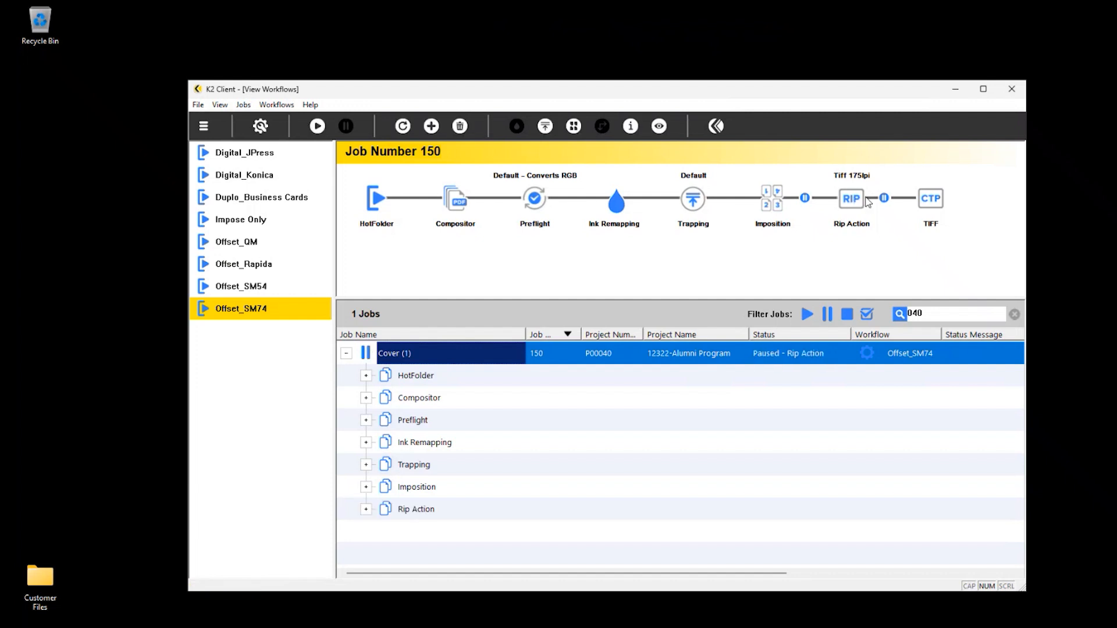
# Open the 4c Text job in the Digital_JPress workflow and preview its imposed 4c Text.pdf
pyautogui.click(269, 155)
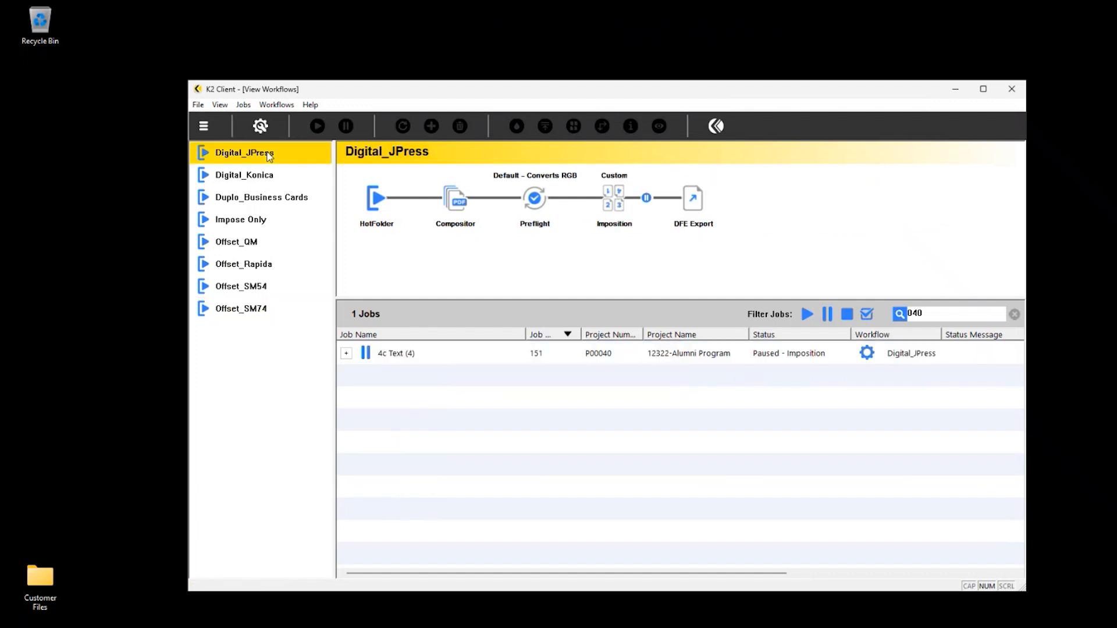
pyautogui.click(397, 355)
pyautogui.click(346, 353)
pyautogui.click(366, 442)
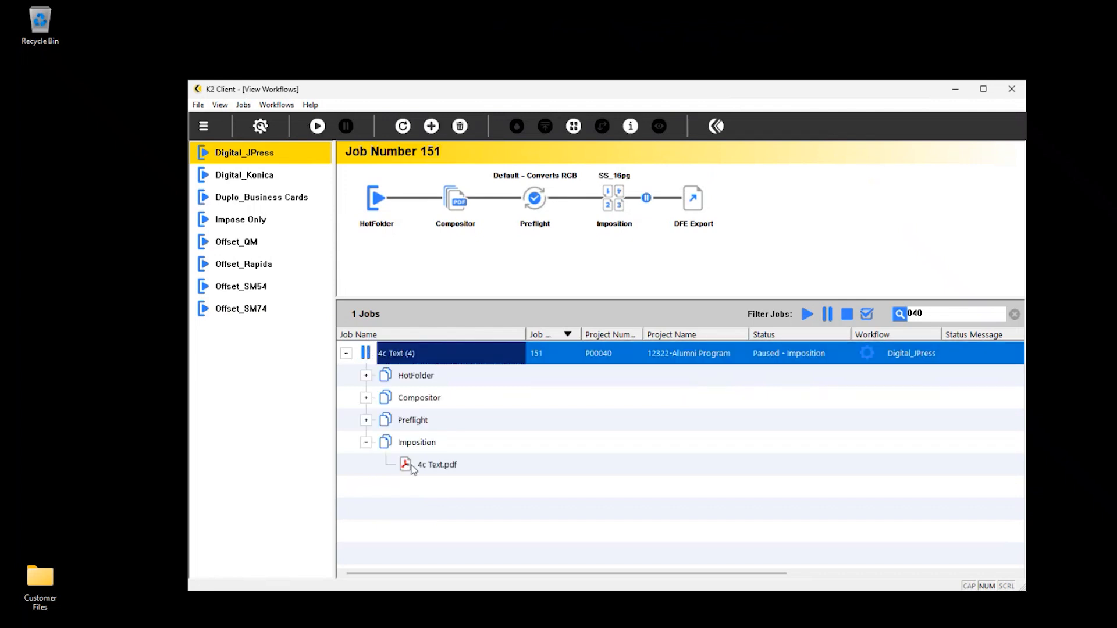
pyautogui.click(411, 468)
pyautogui.click(660, 127)
# Release the 4c Text job from imposition to DFE Export
pyautogui.click(366, 442)
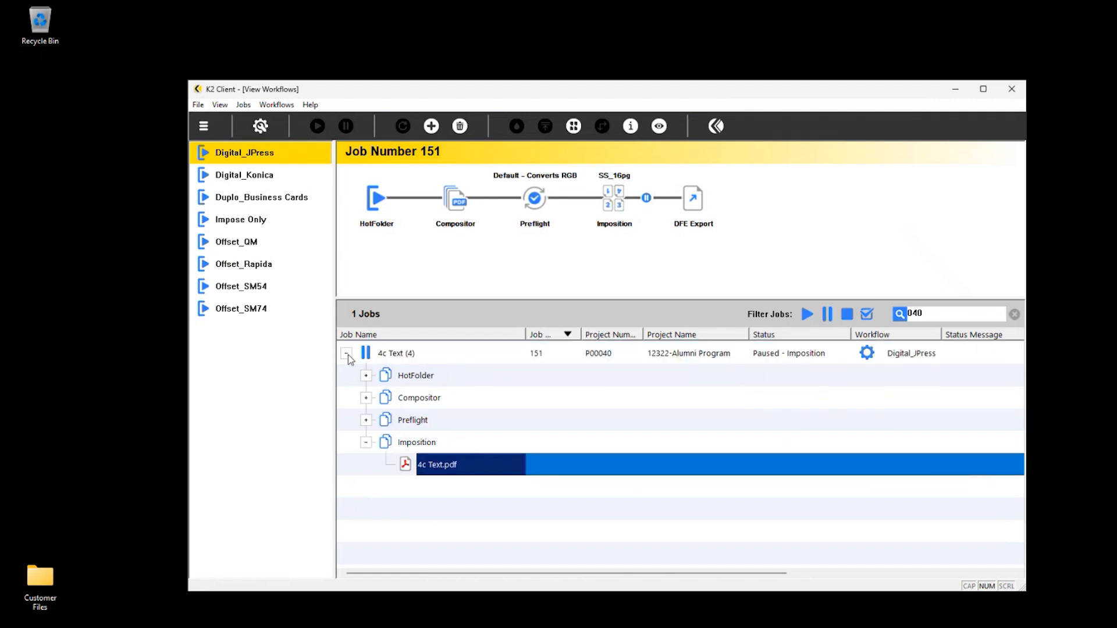
pyautogui.click(375, 353)
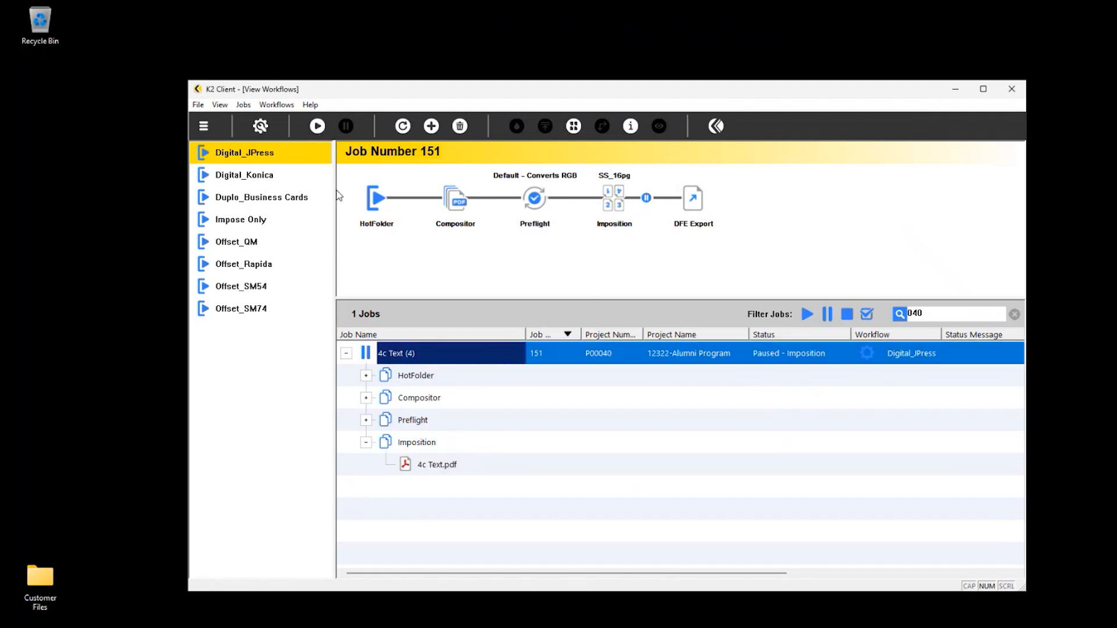
pyautogui.click(318, 125)
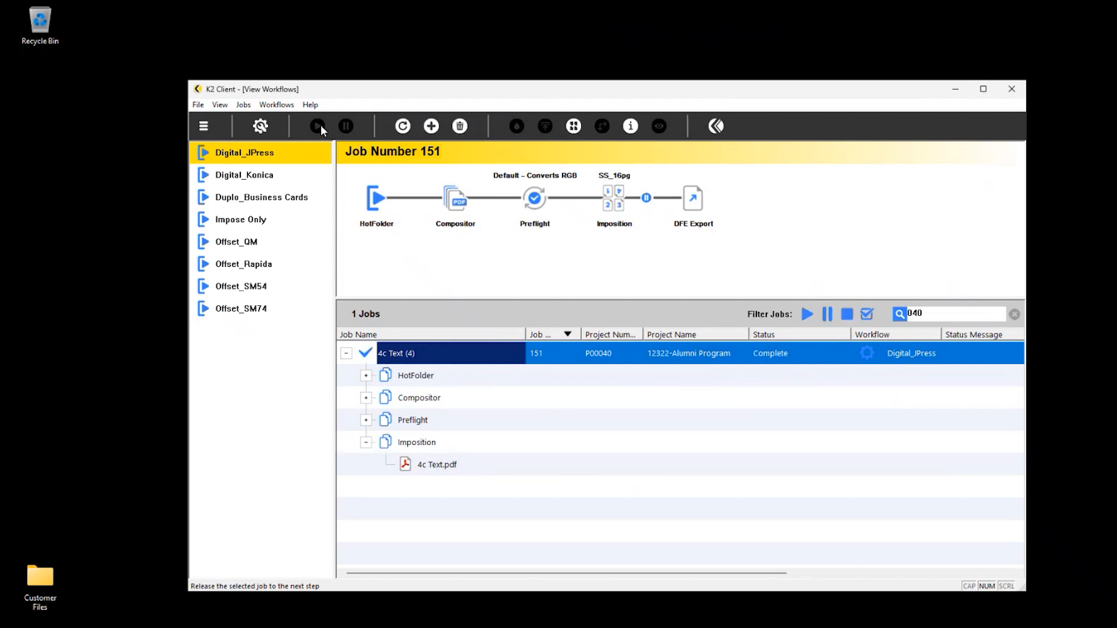
# Expand the BW Insert job in the Digital_Konica workflow and release it from imposition to DFE Export
pyautogui.click(250, 175)
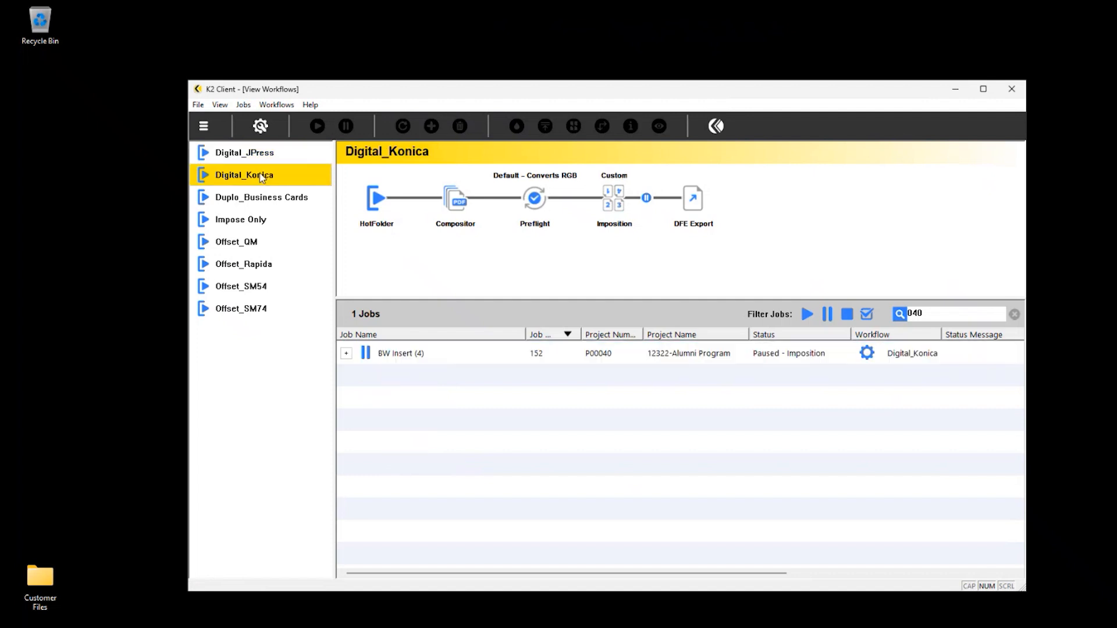
pyautogui.click(400, 356)
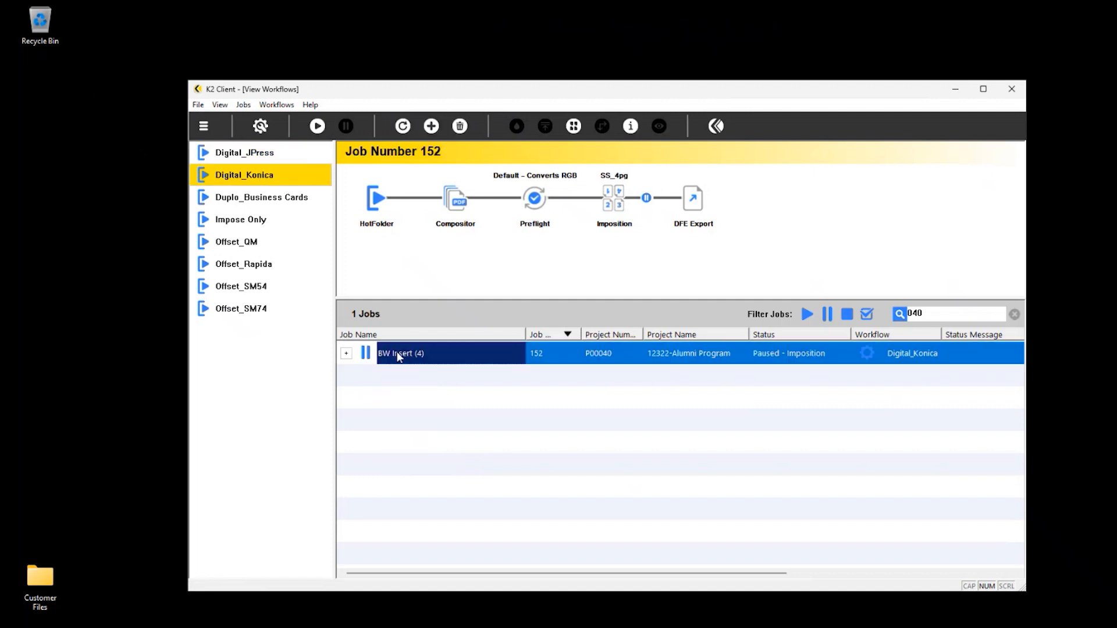
pyautogui.click(346, 354)
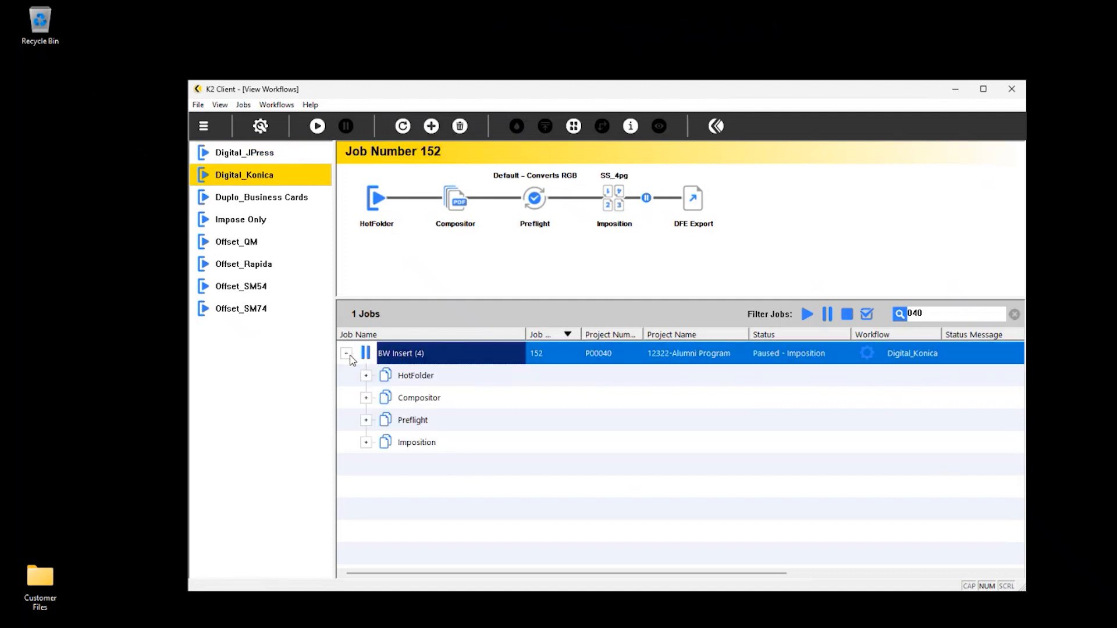
pyautogui.click(411, 444)
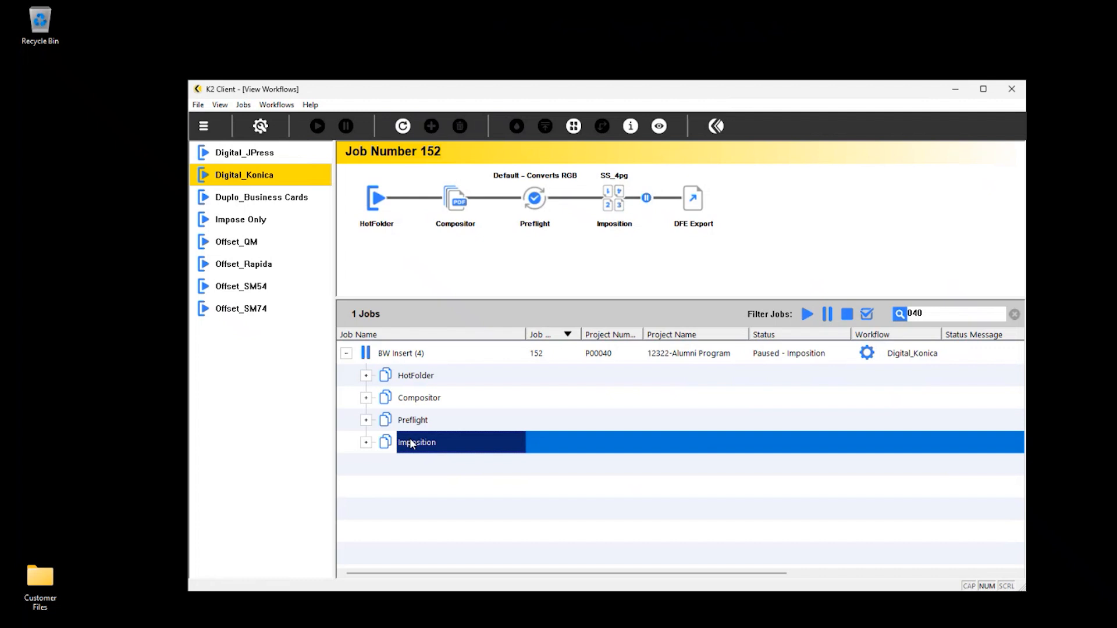
pyautogui.click(407, 355)
pyautogui.click(317, 127)
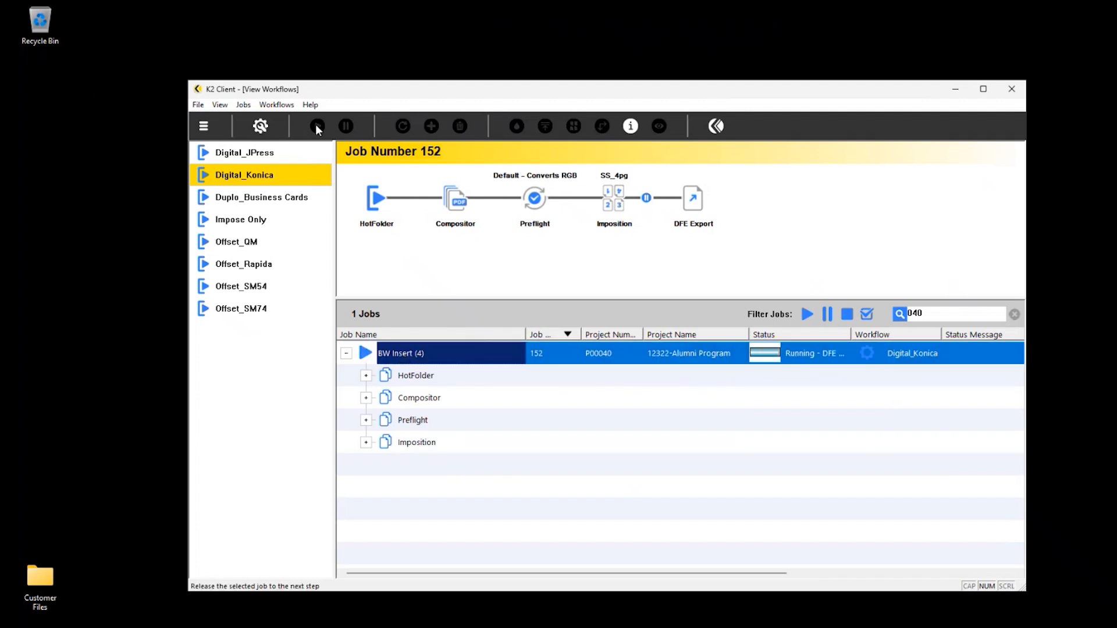
# Show all jobs in the system again and filter them by 040 to check their status
pyautogui.click(205, 126)
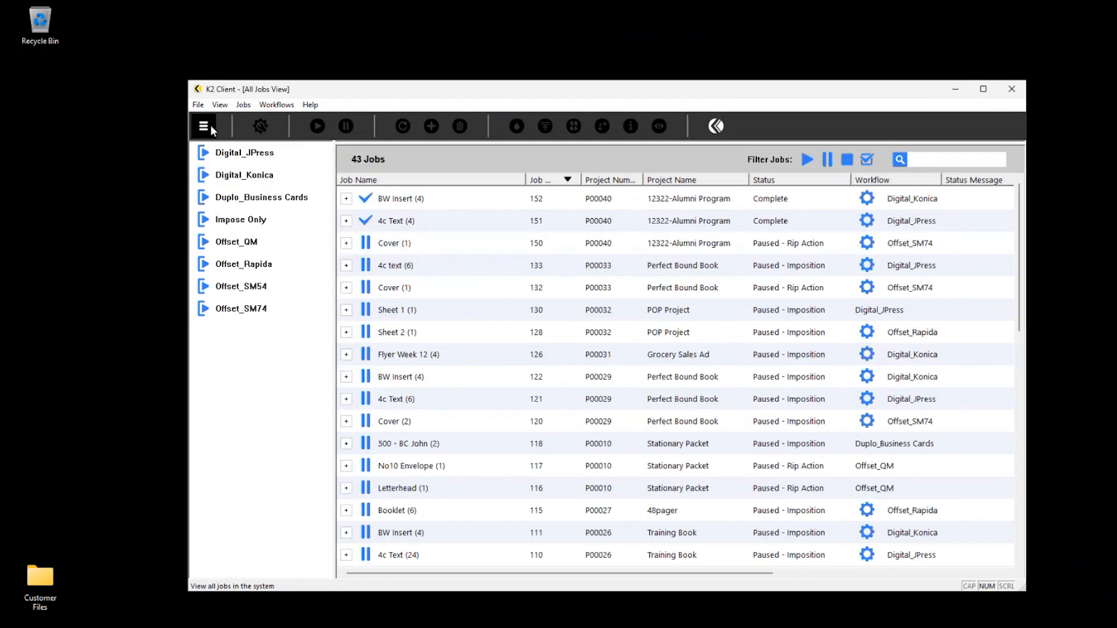
pyautogui.write('0')
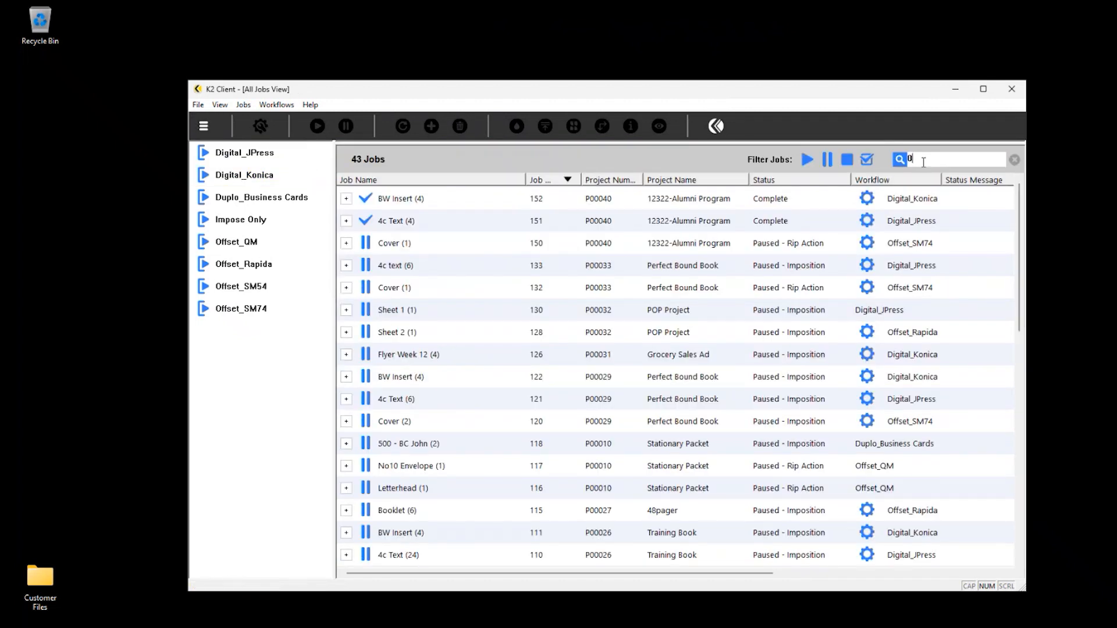
pyautogui.write('40')
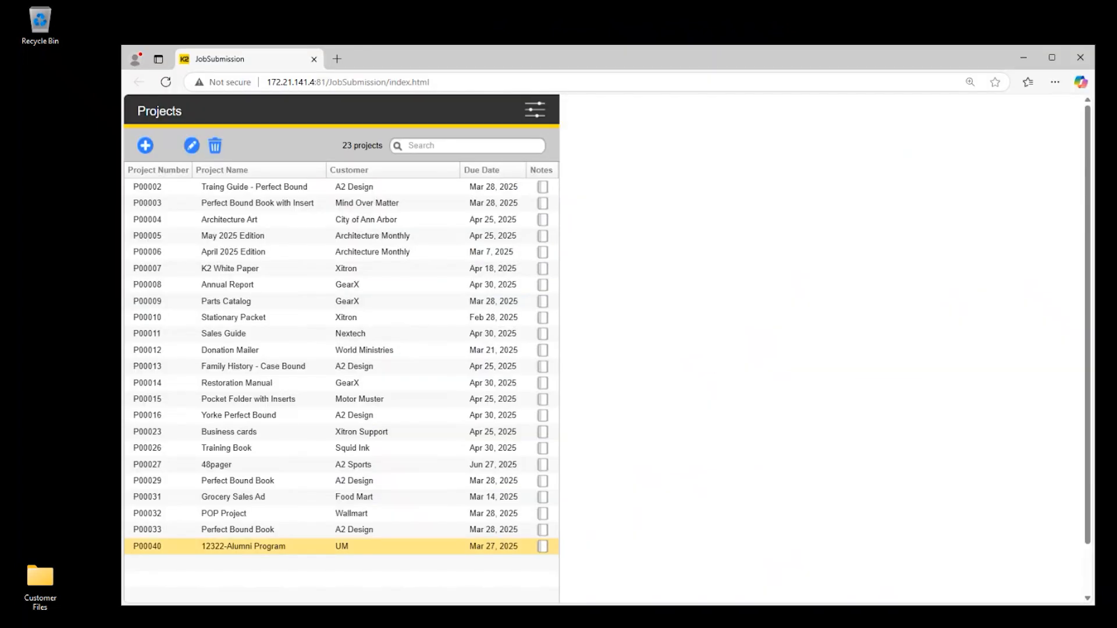
# Reopen the 12322-Alumni Program project in JobSubmission, unlock its Cover component, and change the component's workflow to Digital_JPress
pyautogui.doubleClick(406, 545)
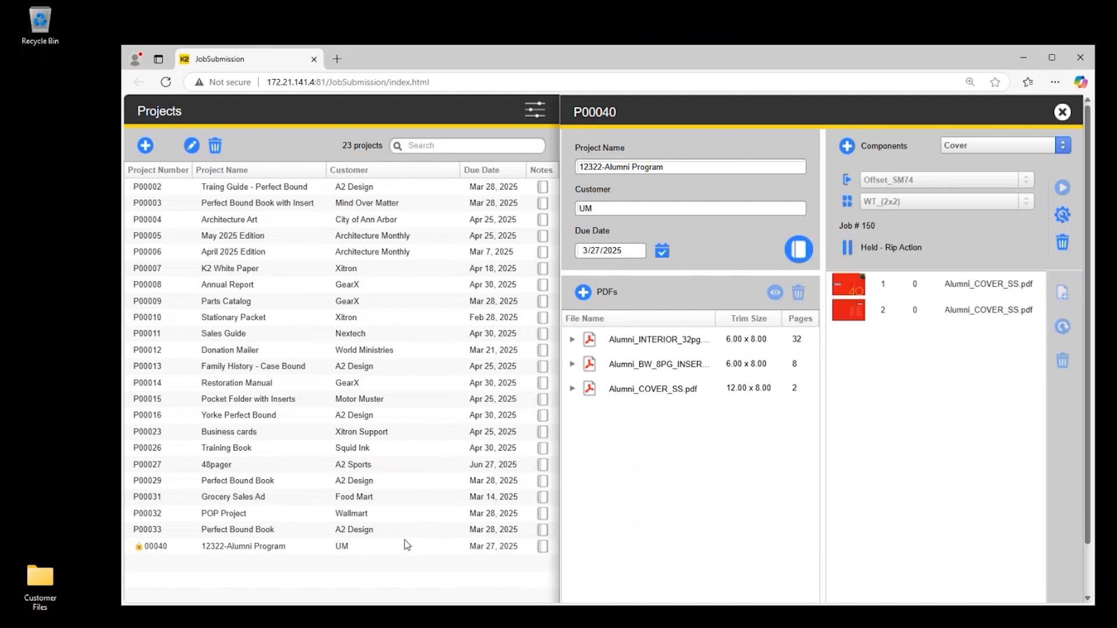
pyautogui.moveTo(962, 62); pyautogui.dragTo(925, 55)
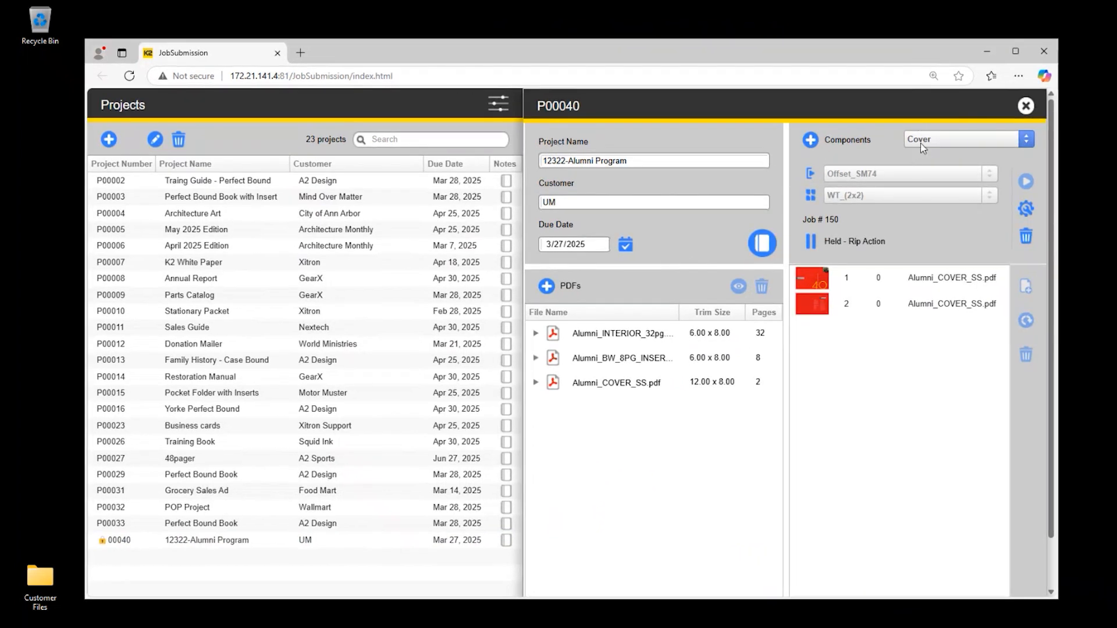
pyautogui.click(921, 143)
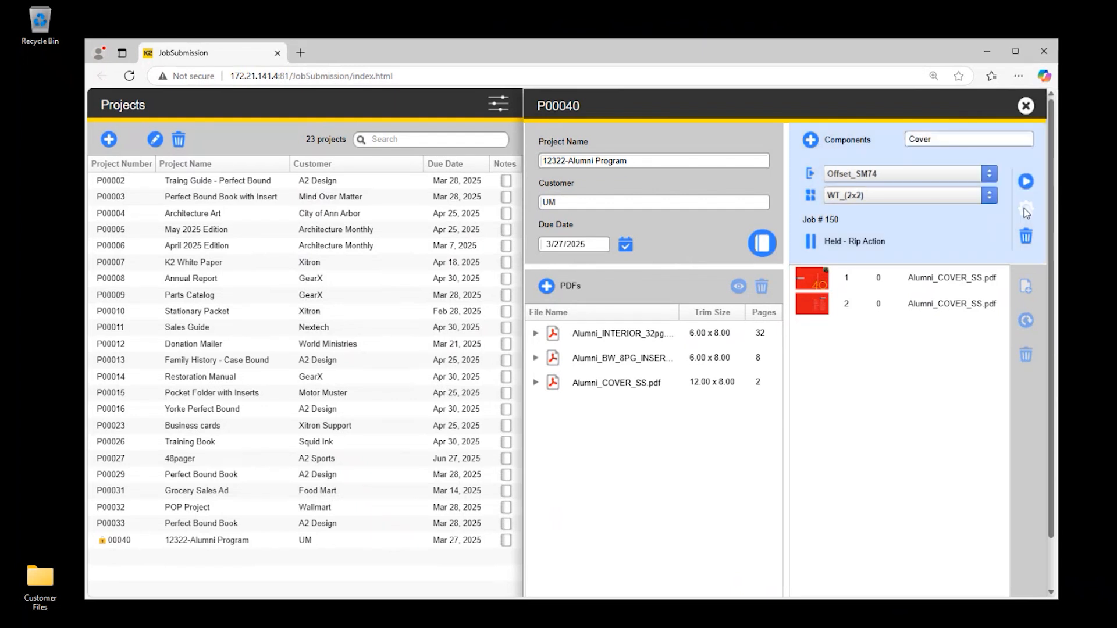
pyautogui.click(972, 172)
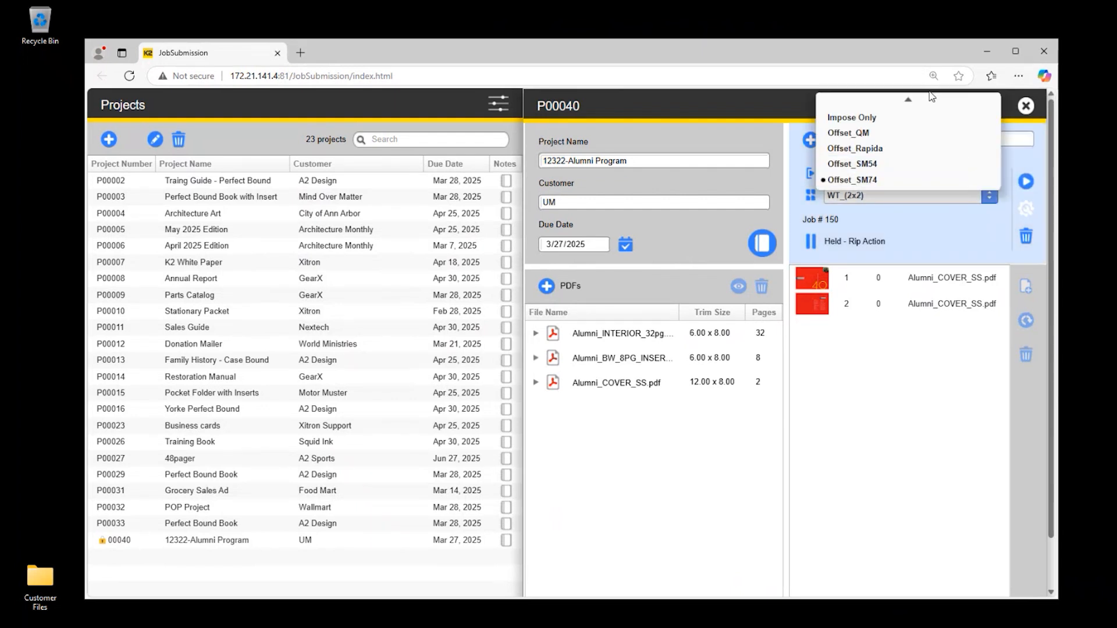
pyautogui.moveTo(932, 96)
pyautogui.click(917, 104)
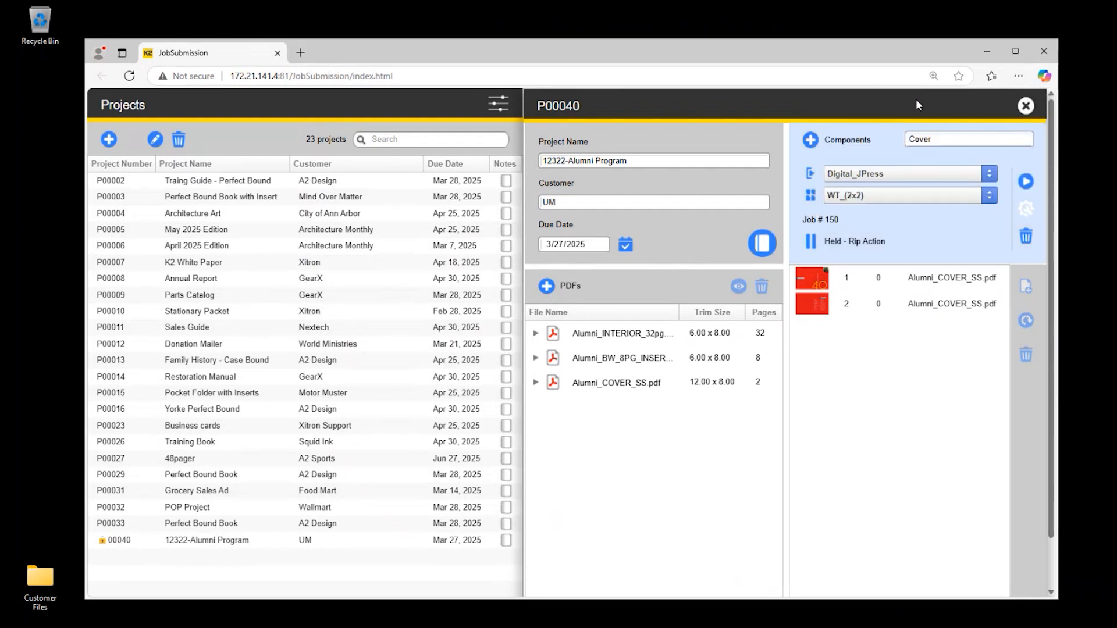
# Choose the WT_(2x2) imposition template for the Cover component and submit the component as a job
pyautogui.click(890, 205)
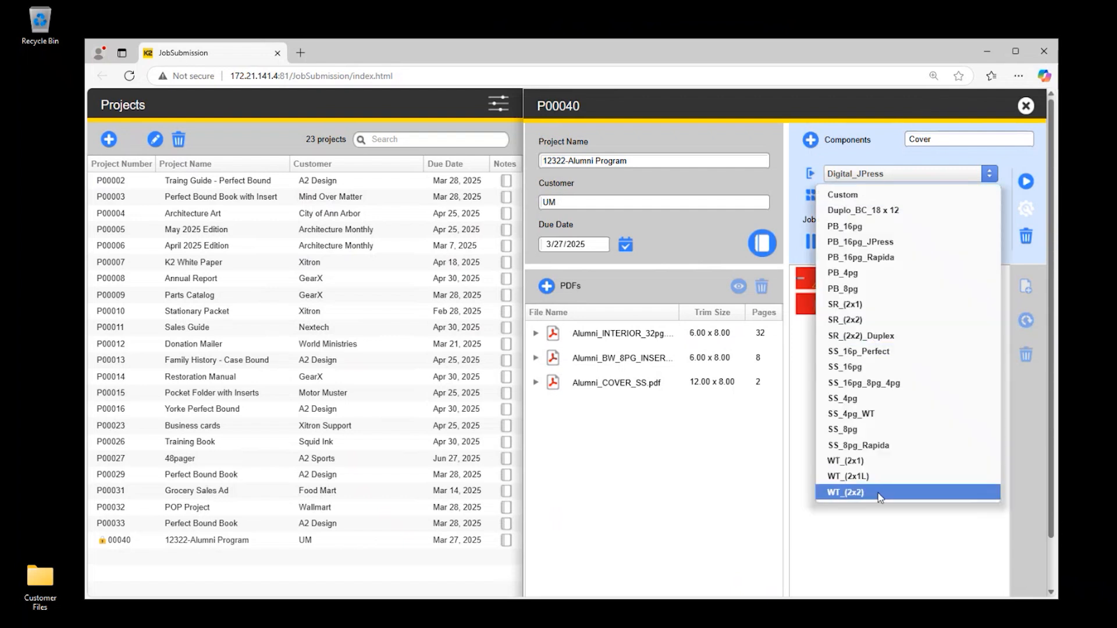
pyautogui.click(879, 493)
pyautogui.click(885, 198)
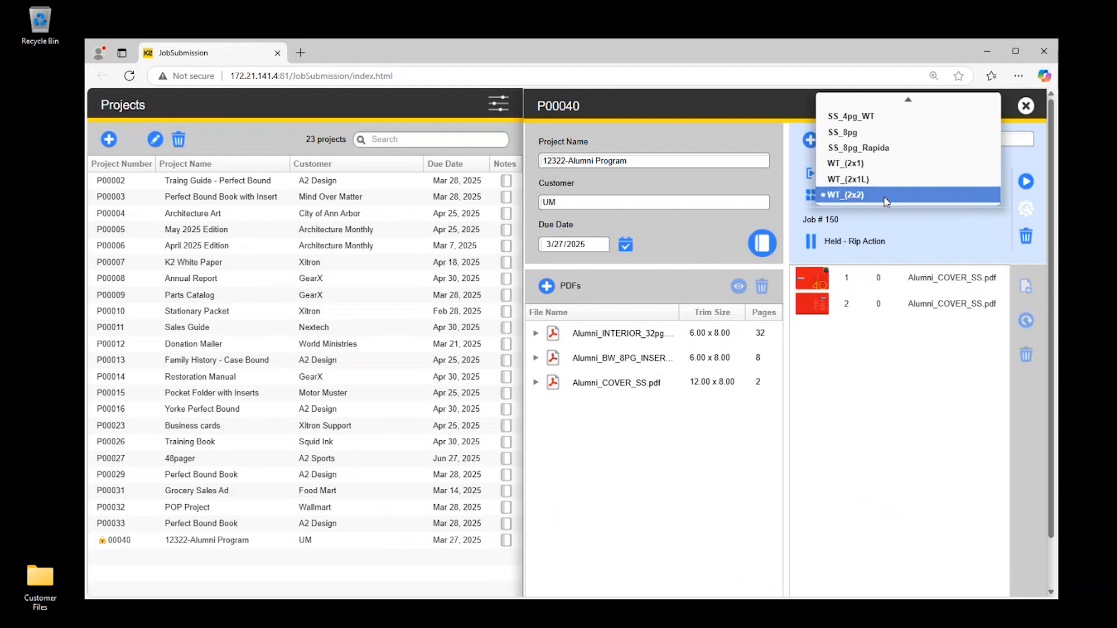
pyautogui.click(886, 198)
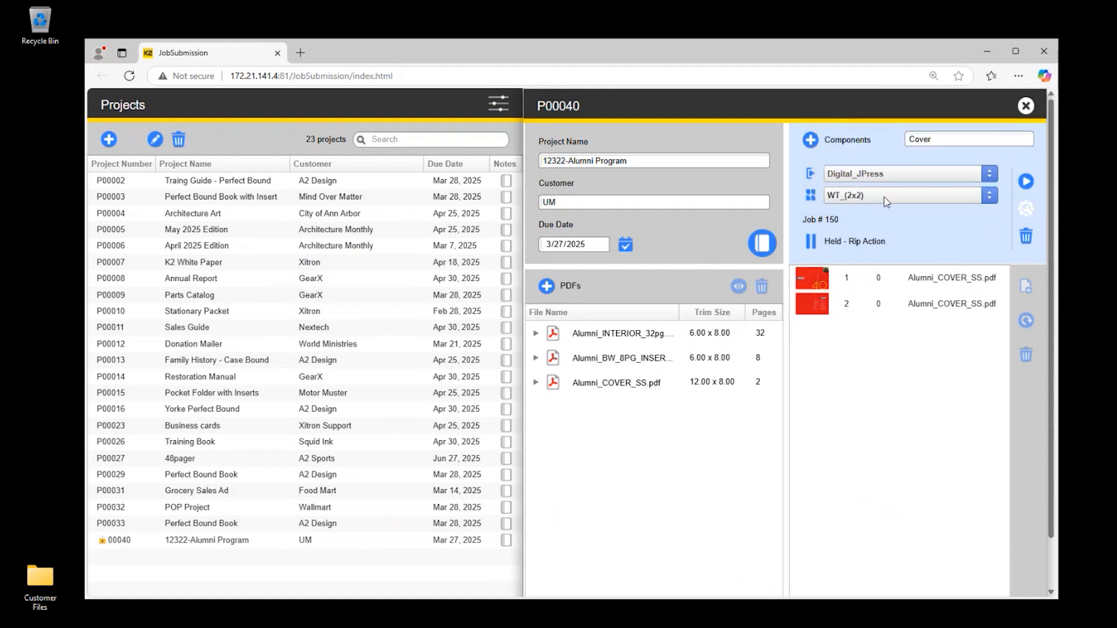
pyautogui.click(1026, 182)
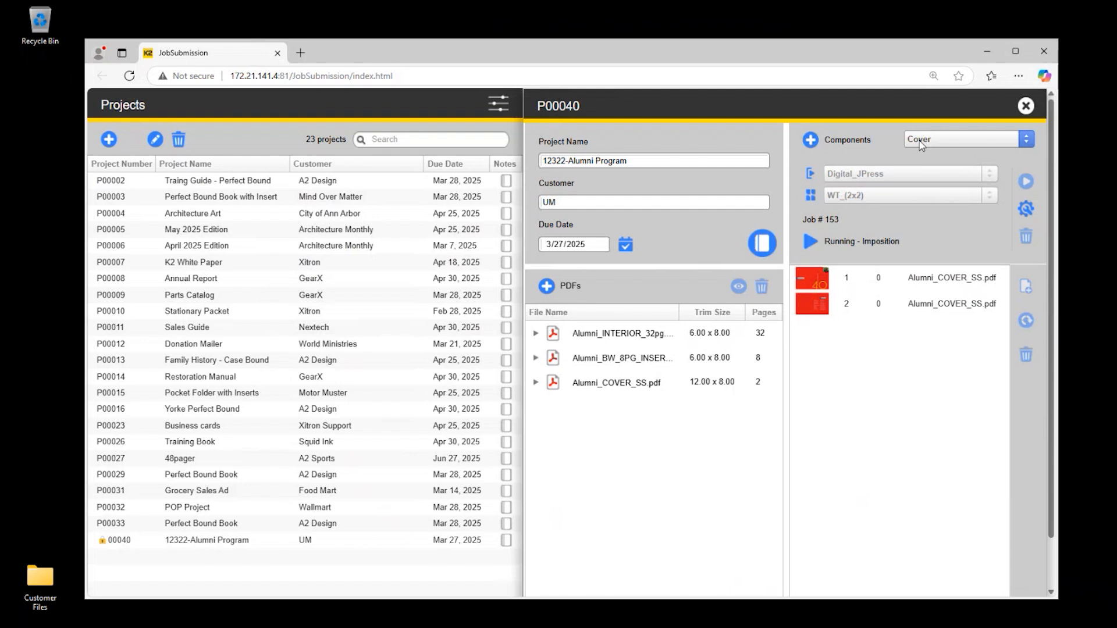
# Switch to K2 Client and select the resubmitted Cover job to check its status and workflow
pyautogui.click(987, 52)
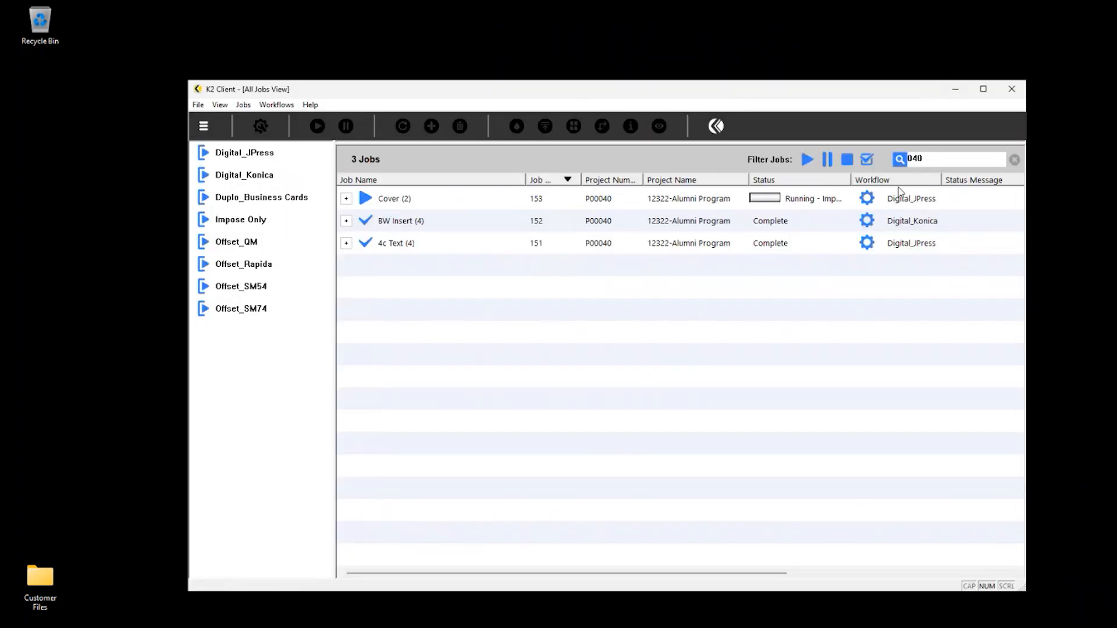
pyautogui.click(829, 205)
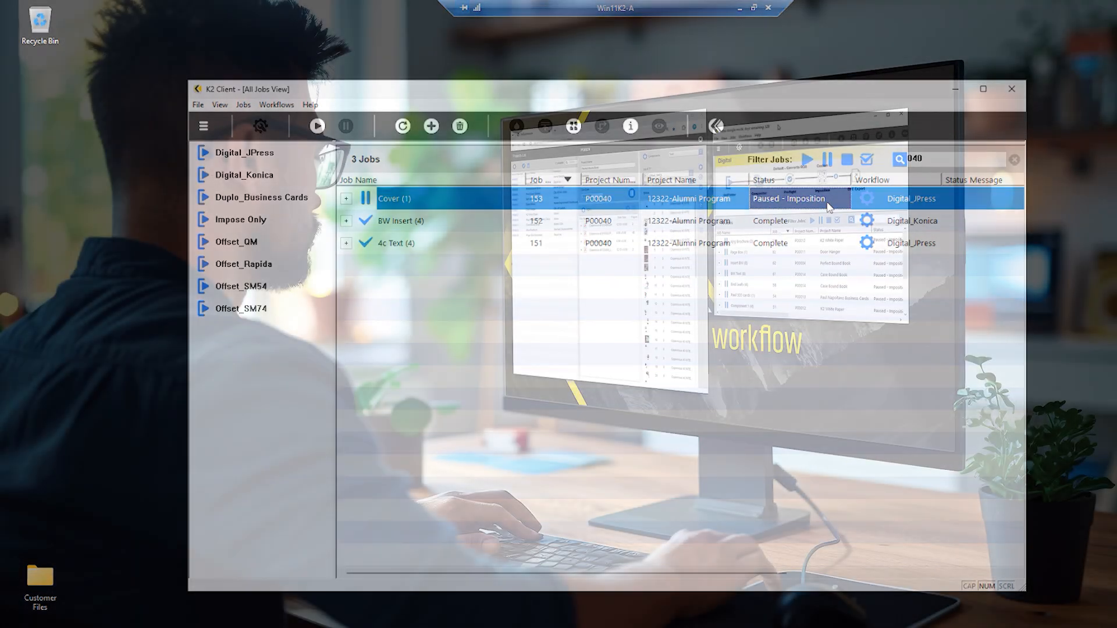